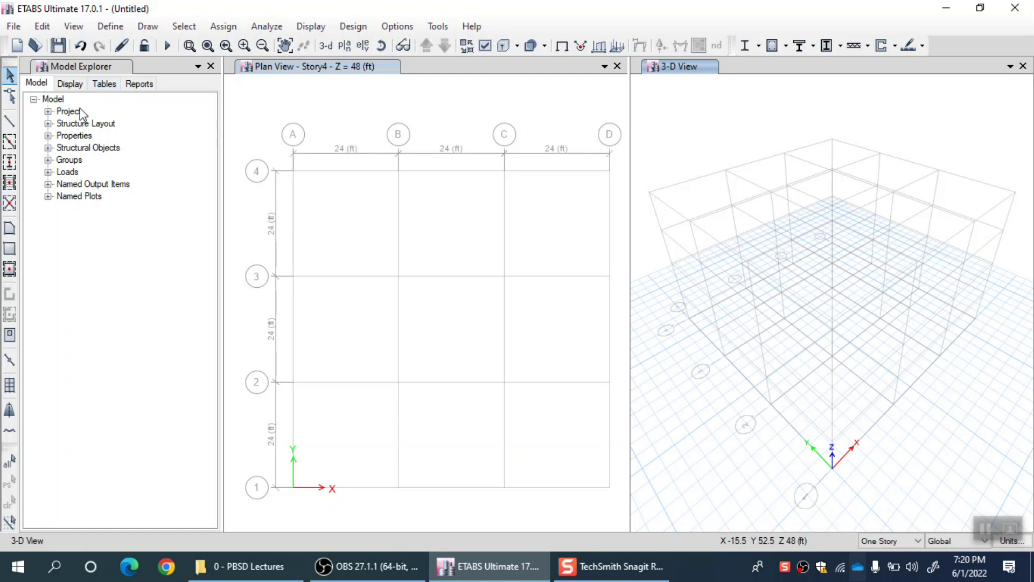
pyautogui.click(112, 27)
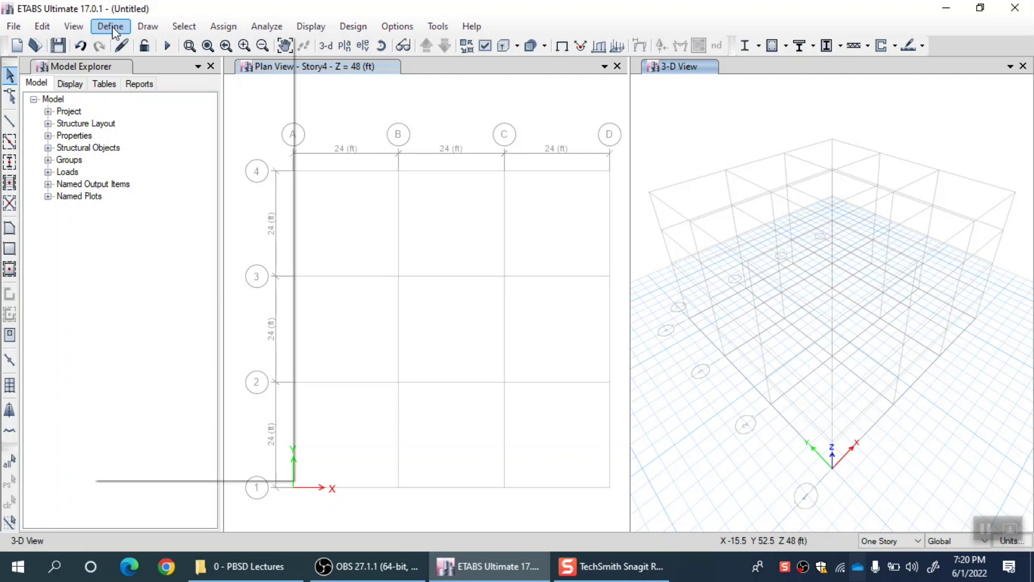
pyautogui.moveTo(291, 74)
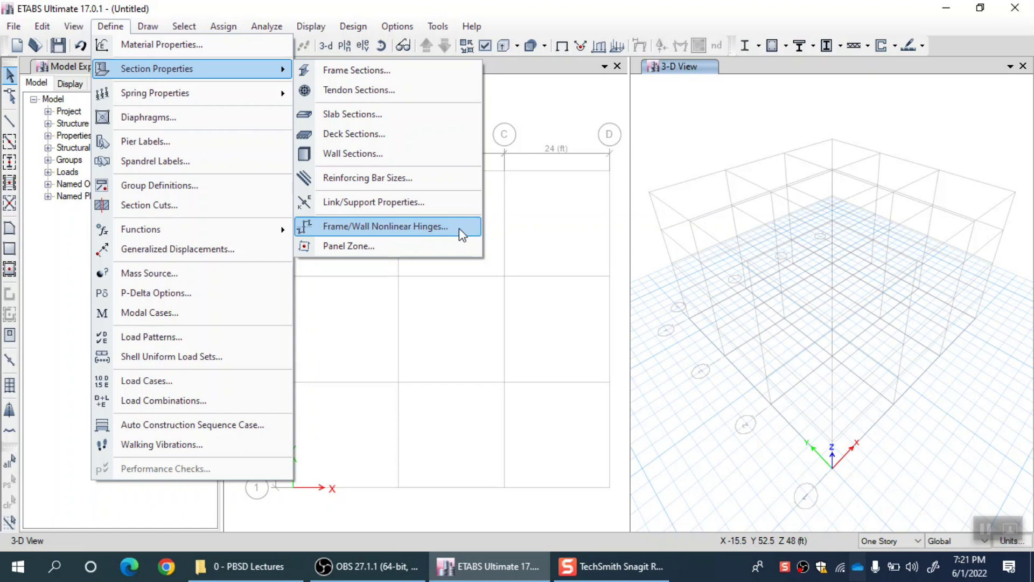
pyautogui.press('Escape')
pyautogui.press('Escape')
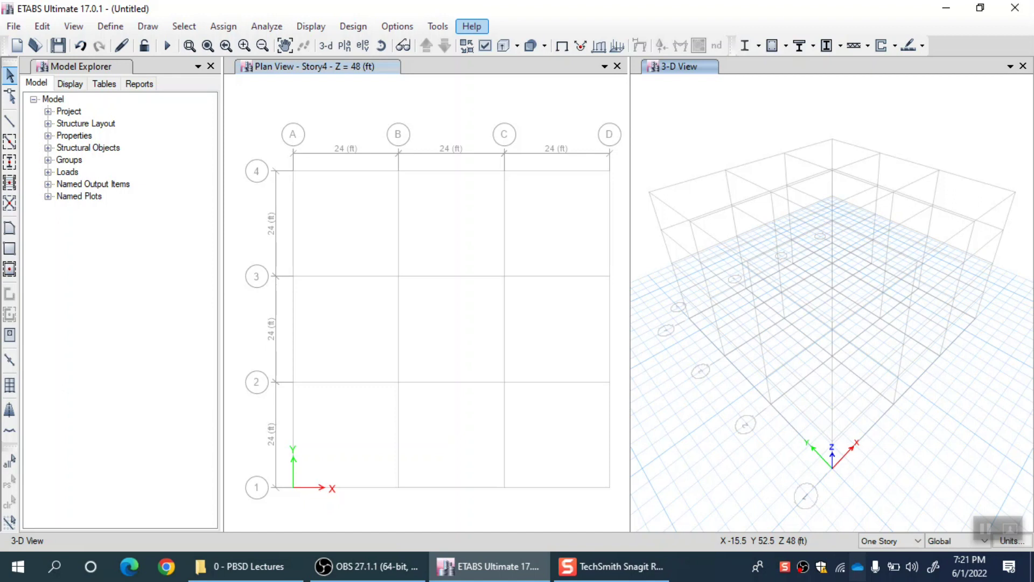
pyautogui.click(111, 26)
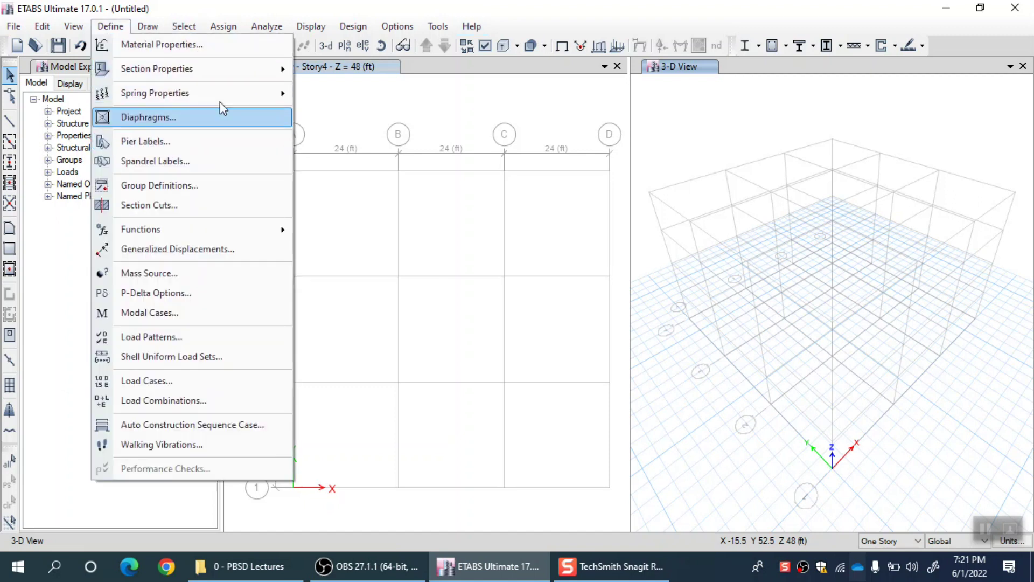
pyautogui.click(110, 26)
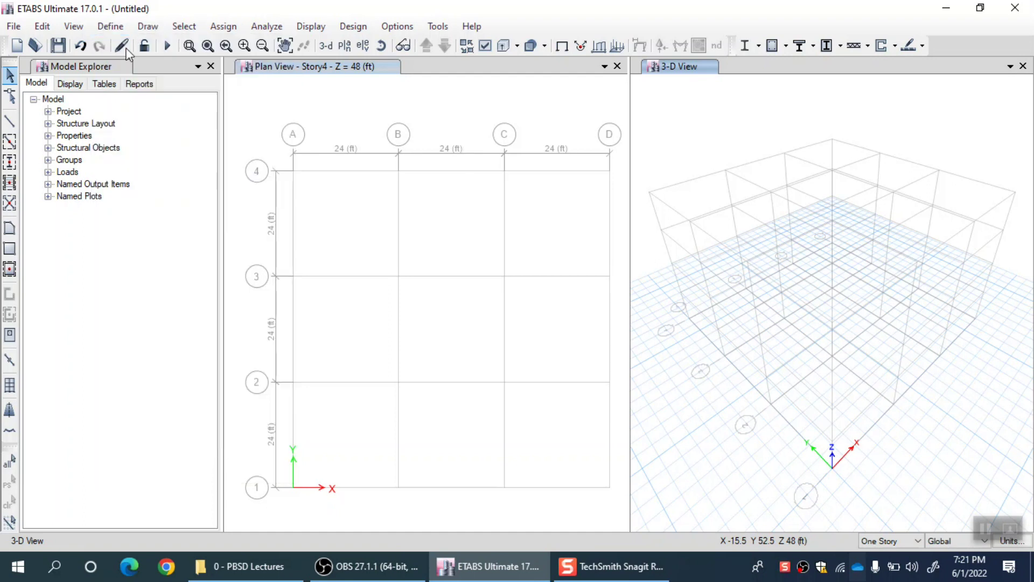
# - Add a frame/wall hinge property with concrete defaults, set it to deformation-controlled Fiber P-M2-M3, and open its hinge property data
pyautogui.click(123, 27)
pyautogui.moveTo(243, 70)
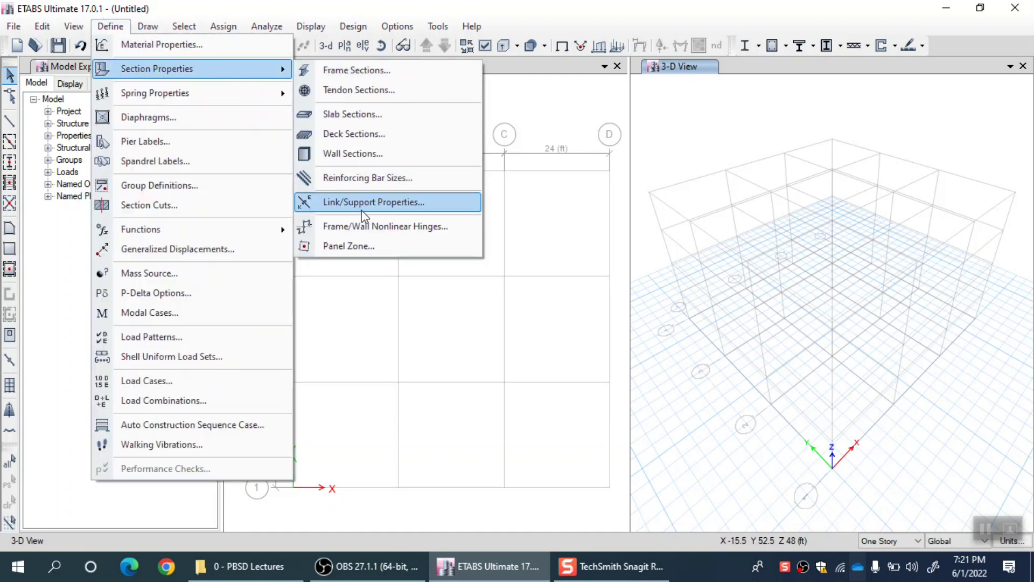
pyautogui.click(429, 233)
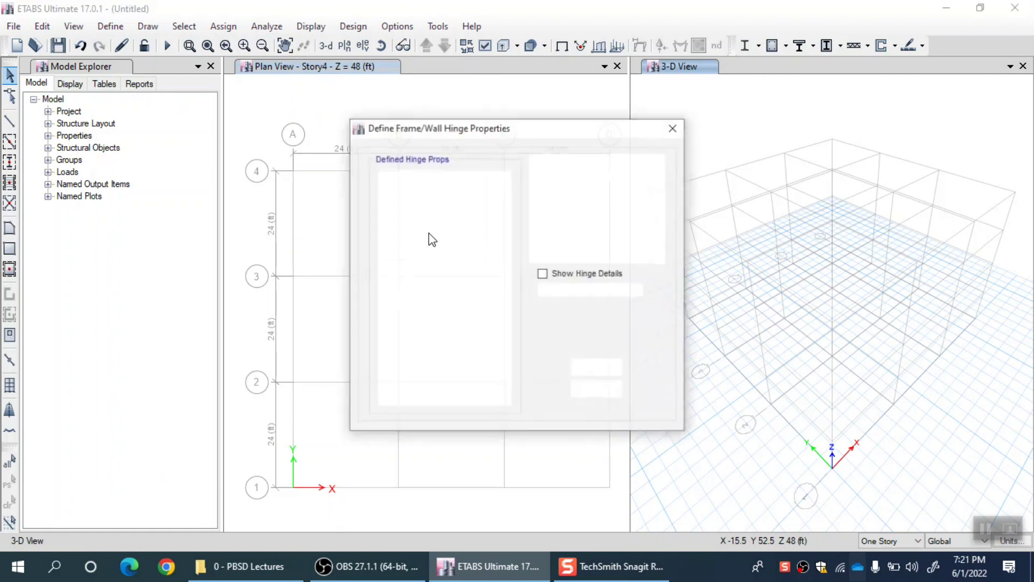
pyautogui.click(597, 178)
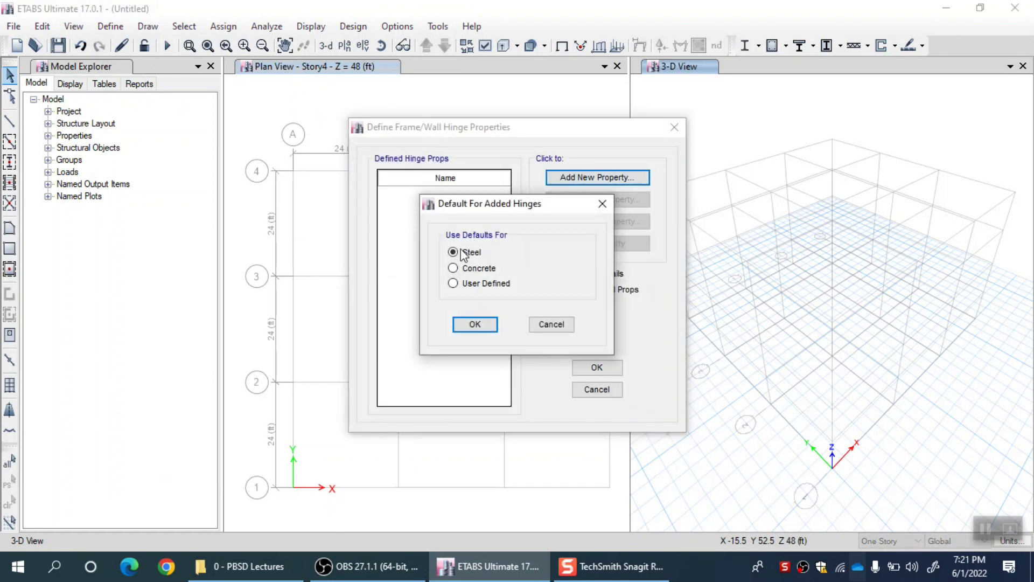
pyautogui.click(487, 274)
pyautogui.click(474, 324)
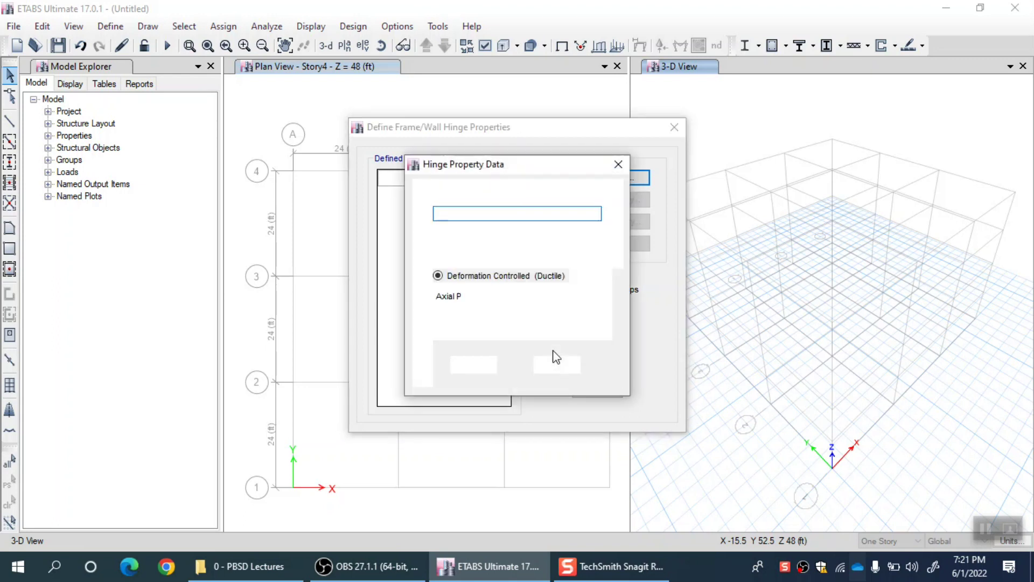
pyautogui.click(479, 296)
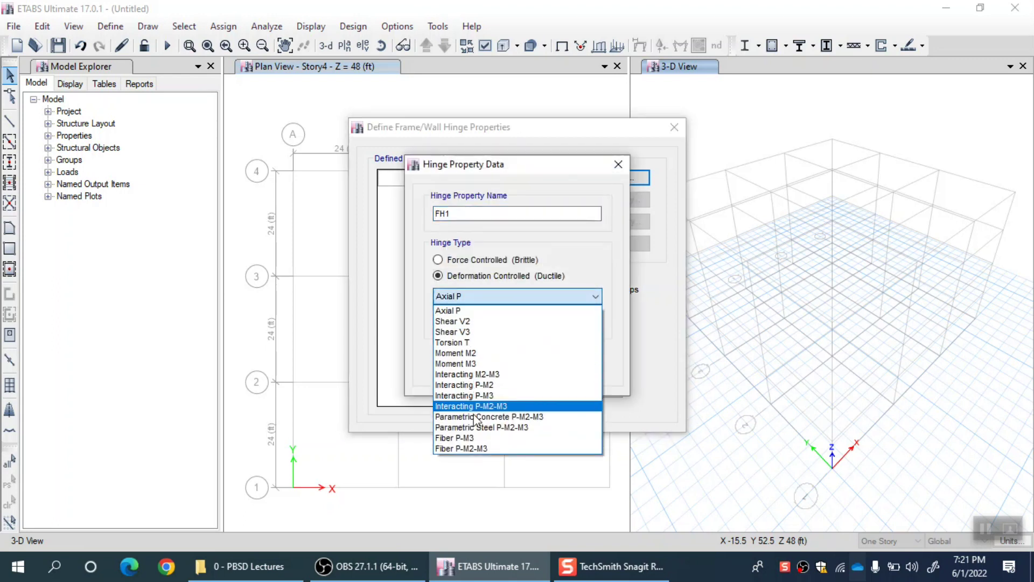
pyautogui.click(487, 448)
pyautogui.click(514, 322)
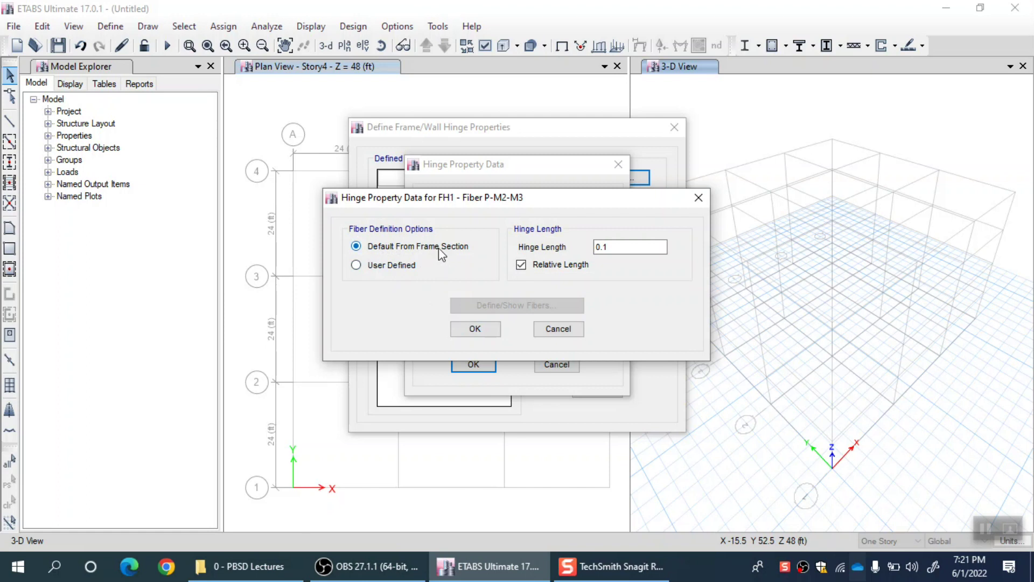
# - Switch the hinge's fiber definition to User Defined, examine the fiber definition table and section overlay, and cancel the fiber dialog
pyautogui.click(395, 268)
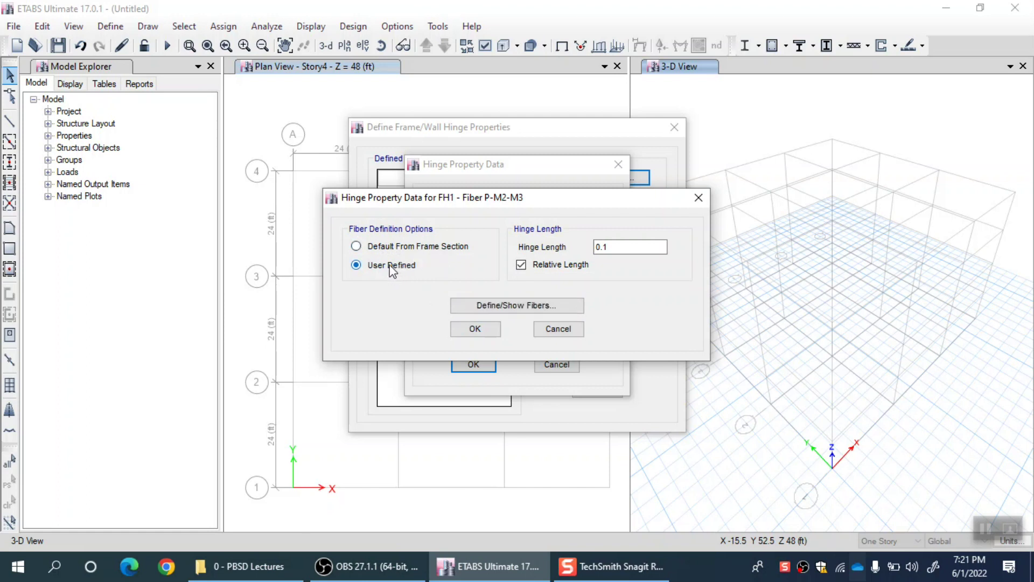
pyautogui.click(474, 305)
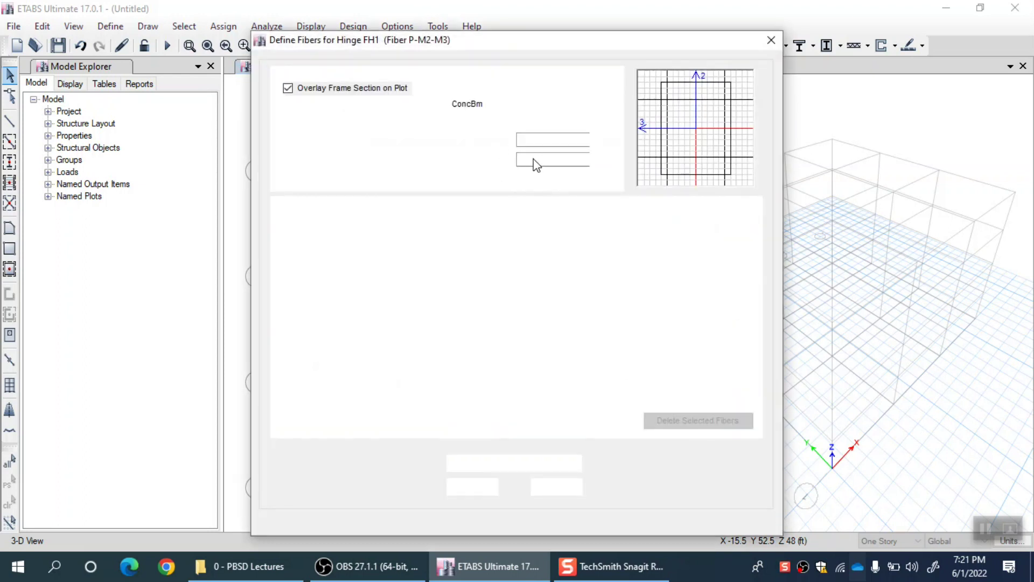
pyautogui.click(501, 104)
pyautogui.click(500, 105)
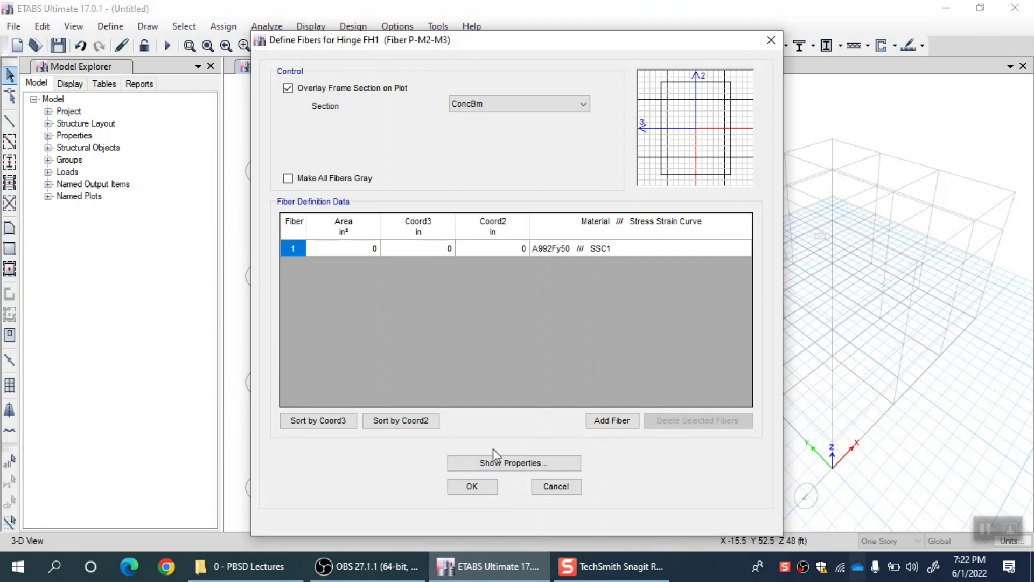
pyautogui.click(567, 487)
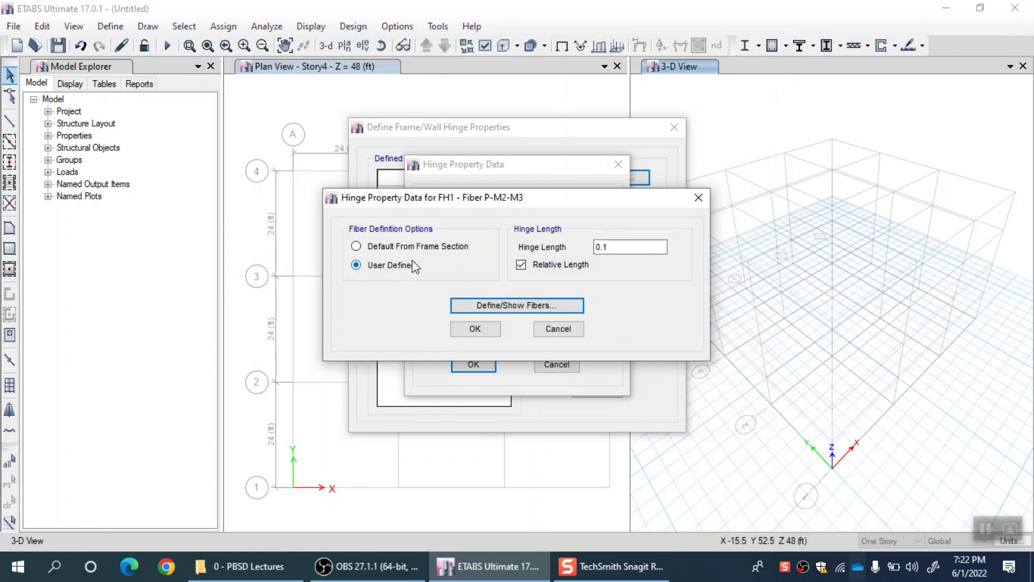
# - Set the fiber definition back to Default From Frame Section and discard the new hinge property
pyautogui.click(390, 246)
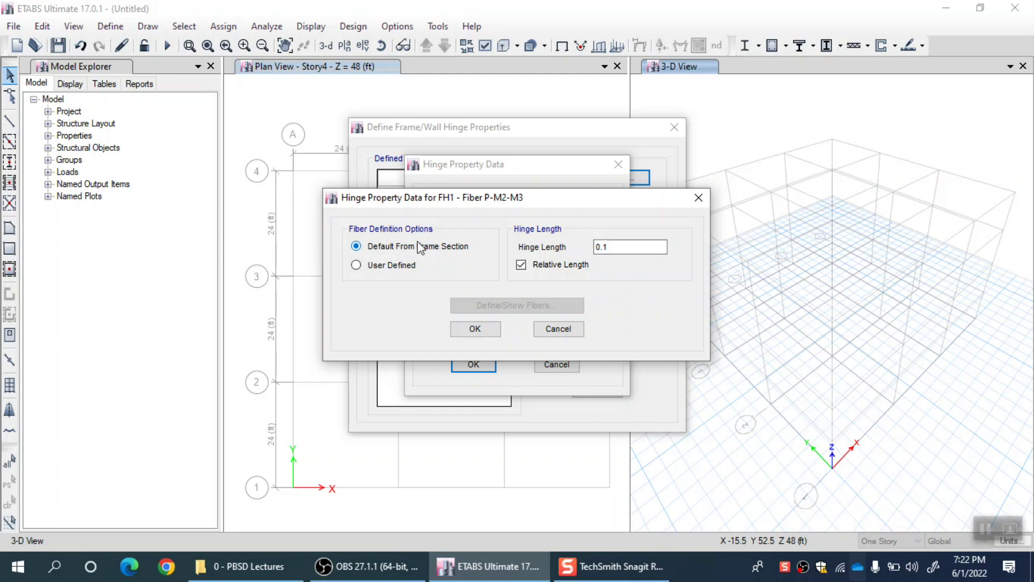
pyautogui.click(555, 331)
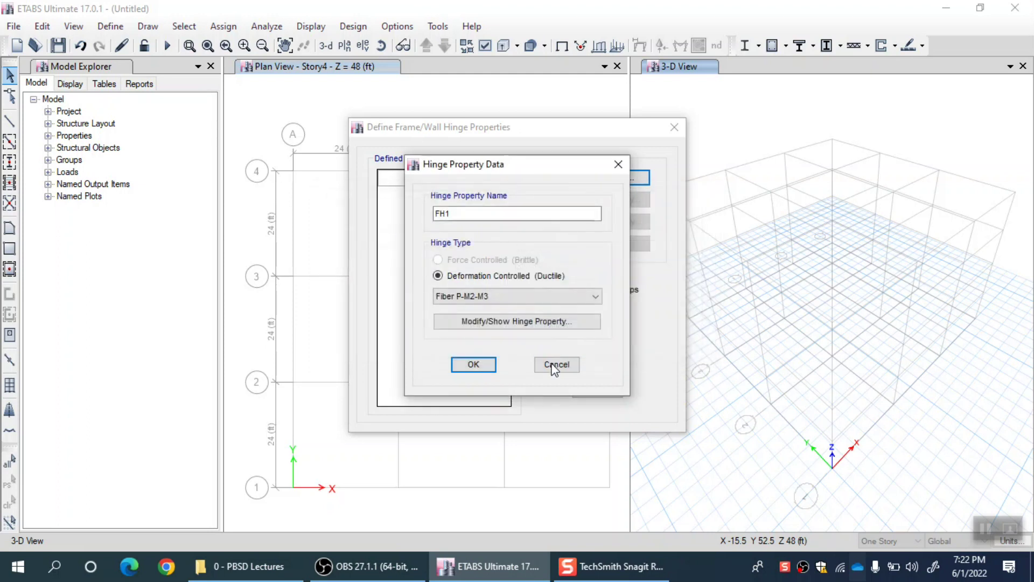
pyautogui.click(558, 364)
pyautogui.click(595, 388)
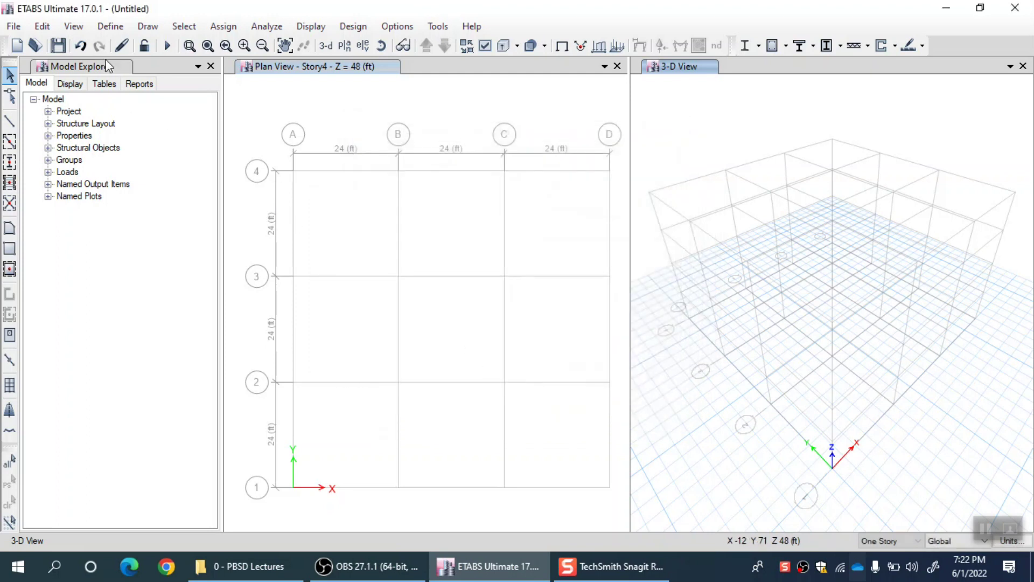
# - Open the ConcCol frame section's reinforcement data and place the dialog so the section preview can be compared with it
pyautogui.click(126, 28)
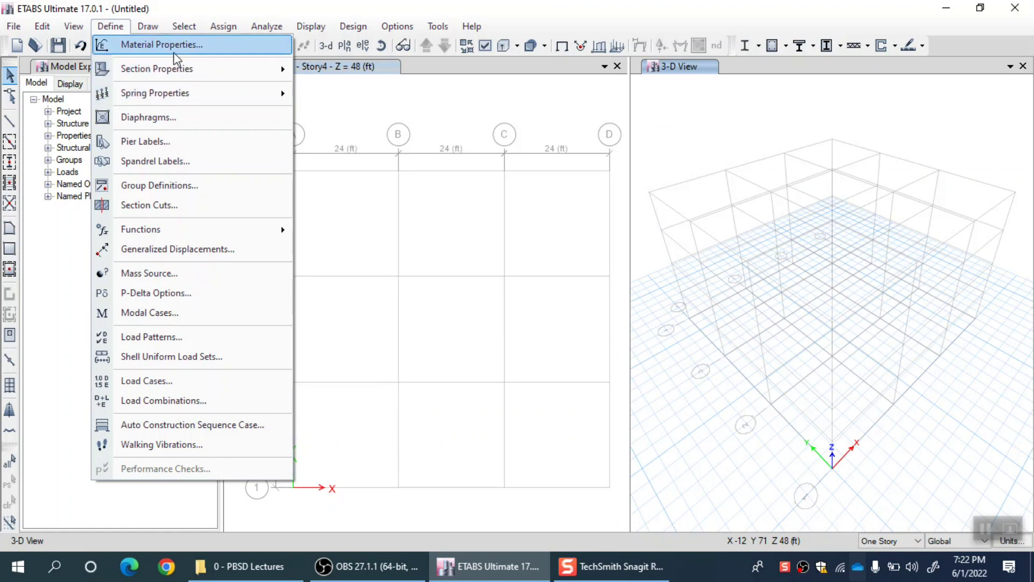
pyautogui.moveTo(172, 81)
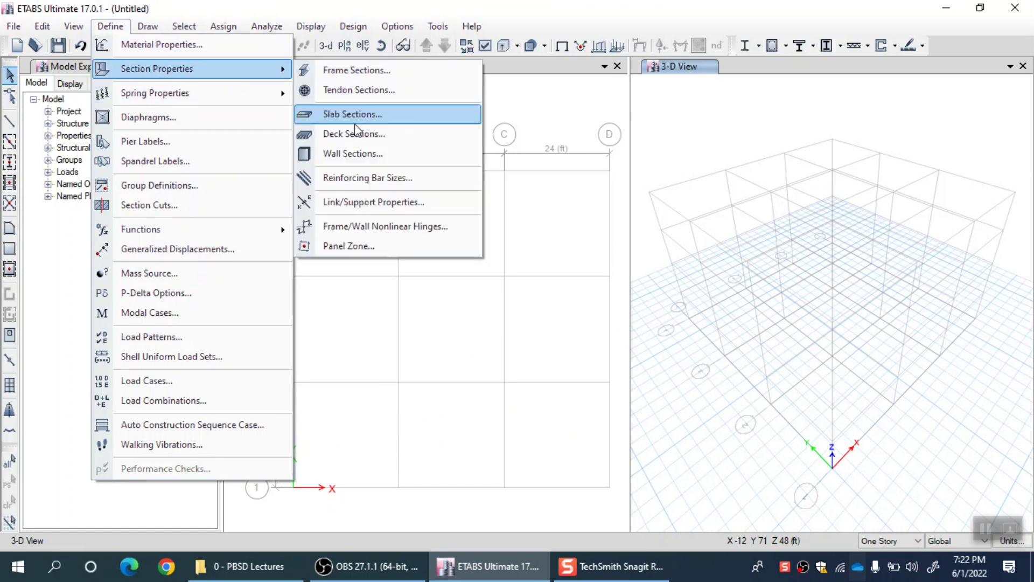
pyautogui.click(381, 76)
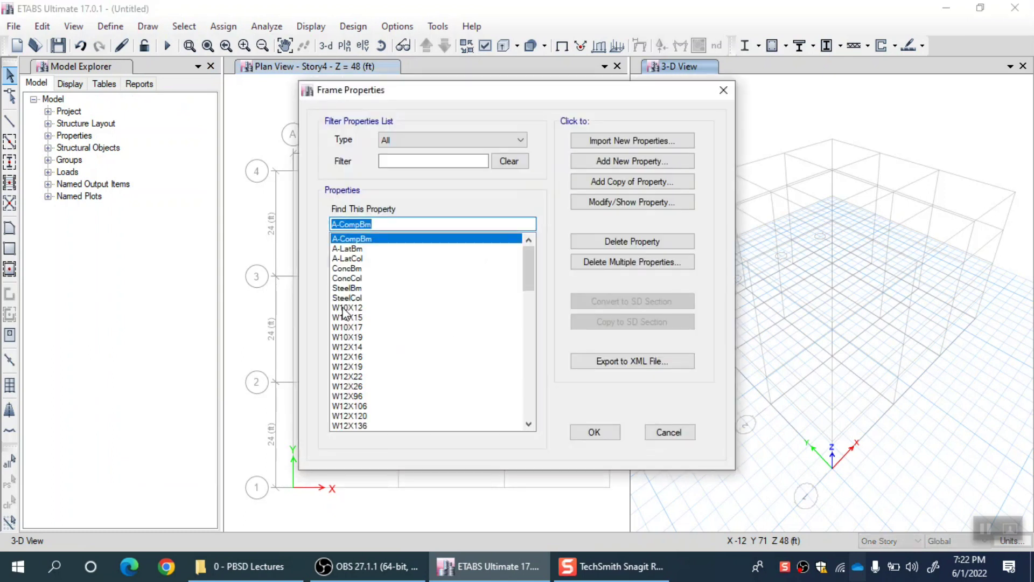
pyautogui.click(361, 279)
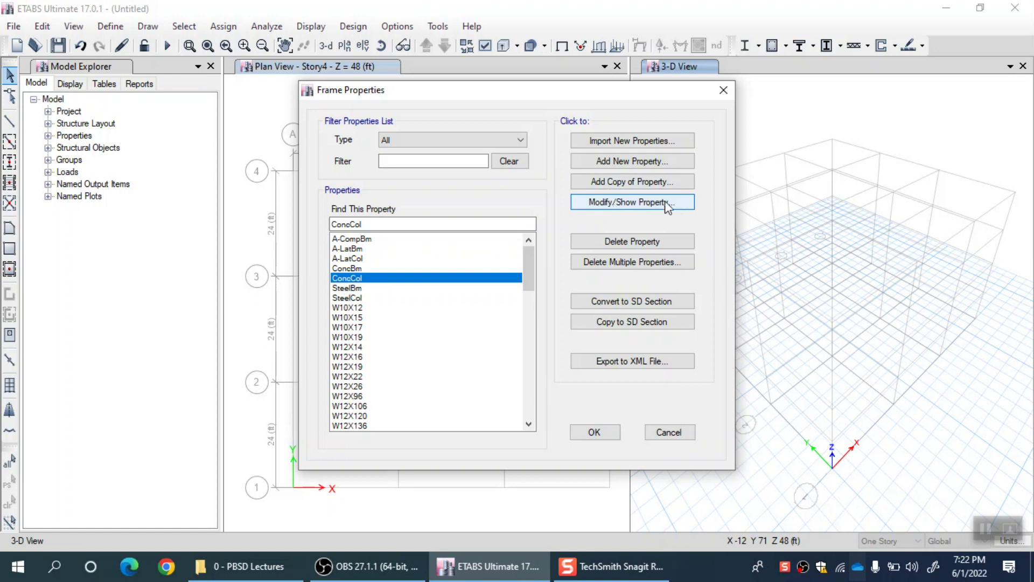
pyautogui.click(588, 208)
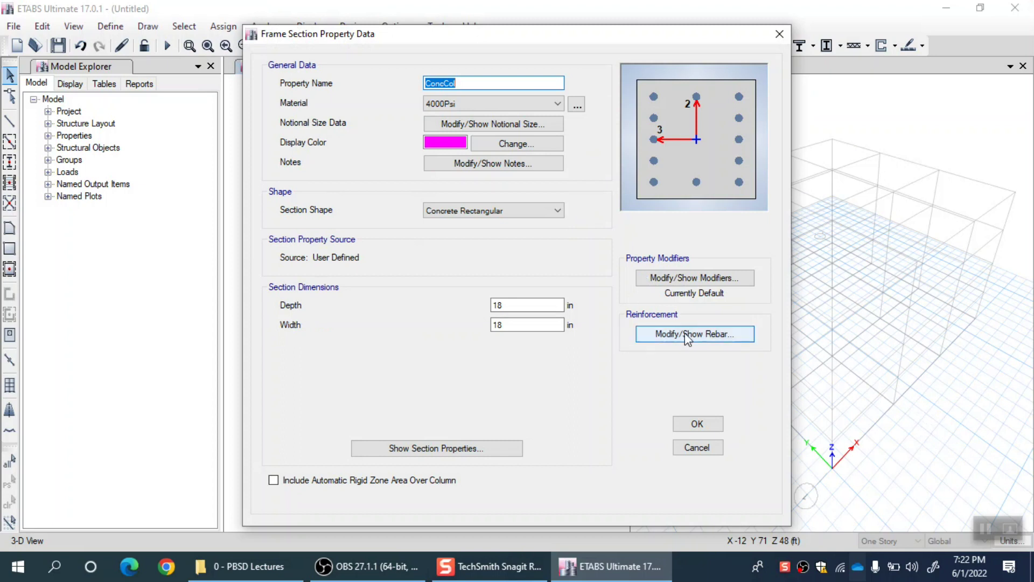
pyautogui.click(718, 337)
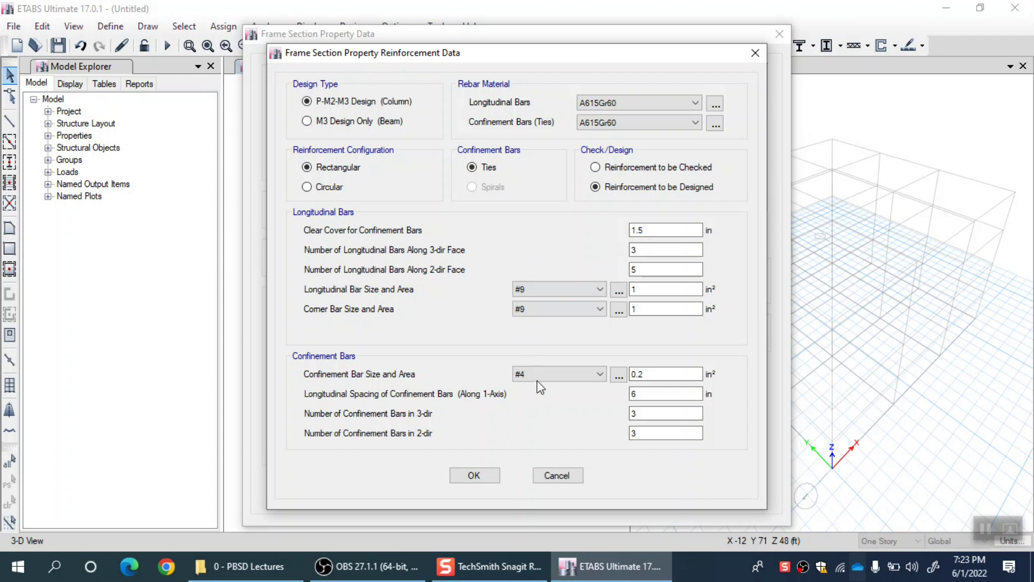
pyautogui.moveTo(624, 51); pyautogui.dragTo(461, 47)
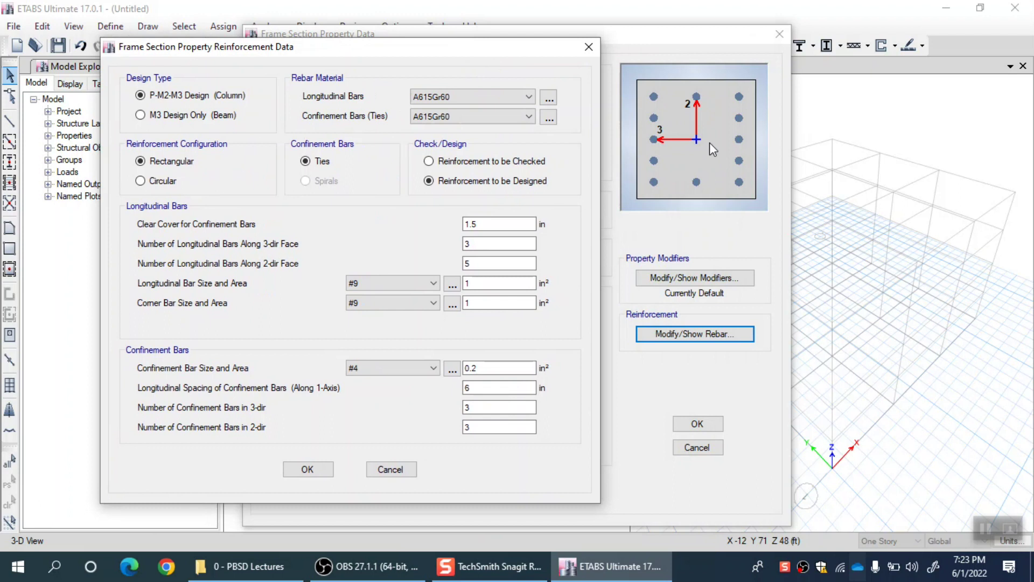
pyautogui.moveTo(348, 51); pyautogui.dragTo(378, 42)
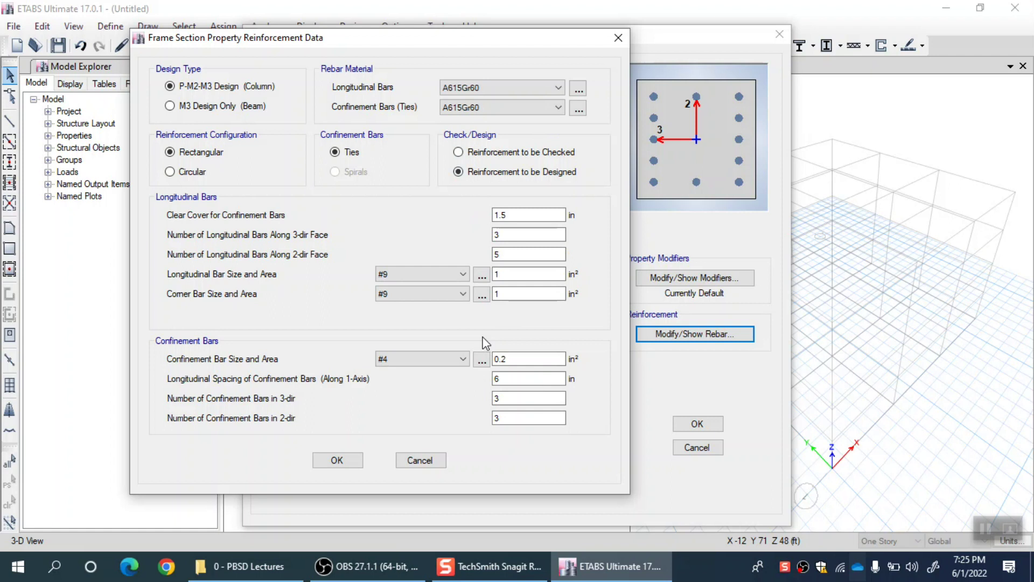
# - Review ConcCol's clear cover, longitudinal bar and confinement spacing settings, and accept the section and frame property dialogs
pyautogui.click(516, 217)
pyautogui.press('Tab')
pyautogui.press('Tab')
pyautogui.click(521, 377)
pyautogui.click(338, 460)
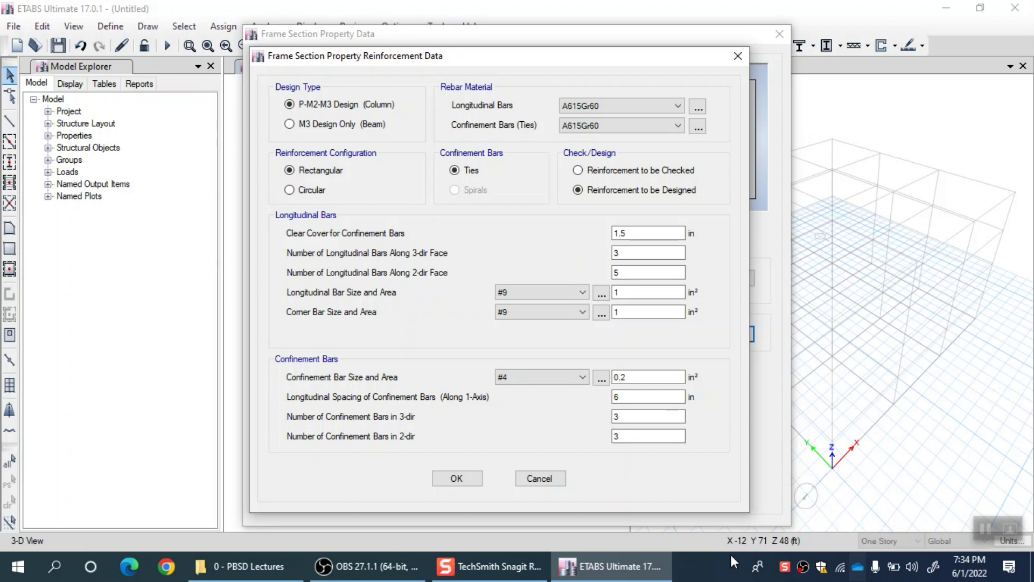
pyautogui.click(458, 479)
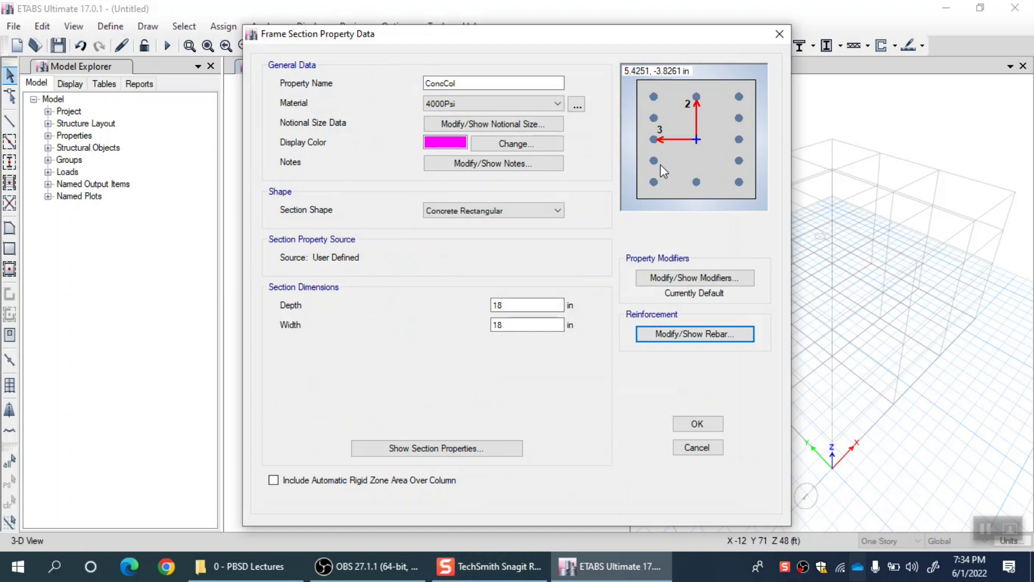
pyautogui.click(700, 423)
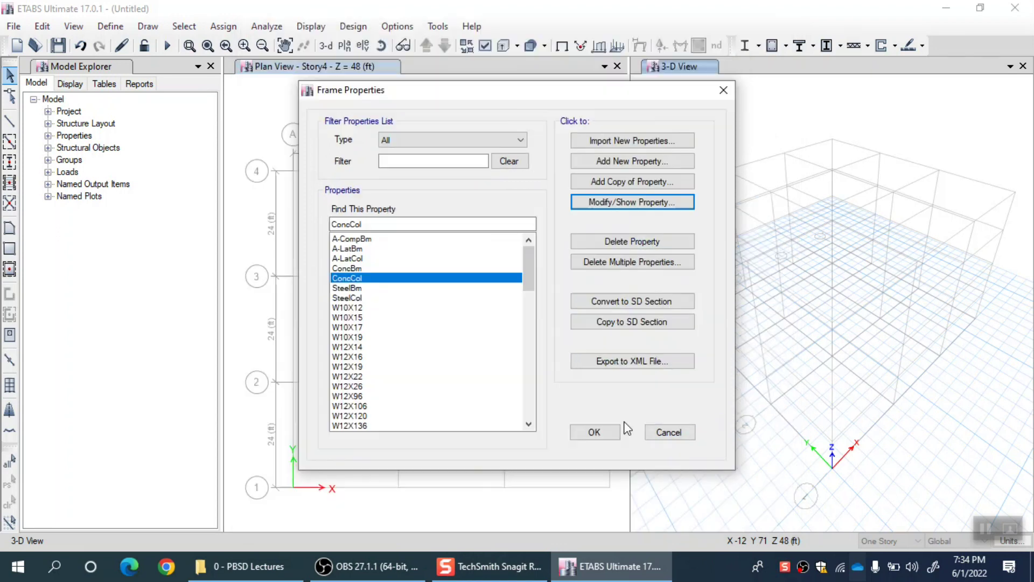
pyautogui.click(593, 433)
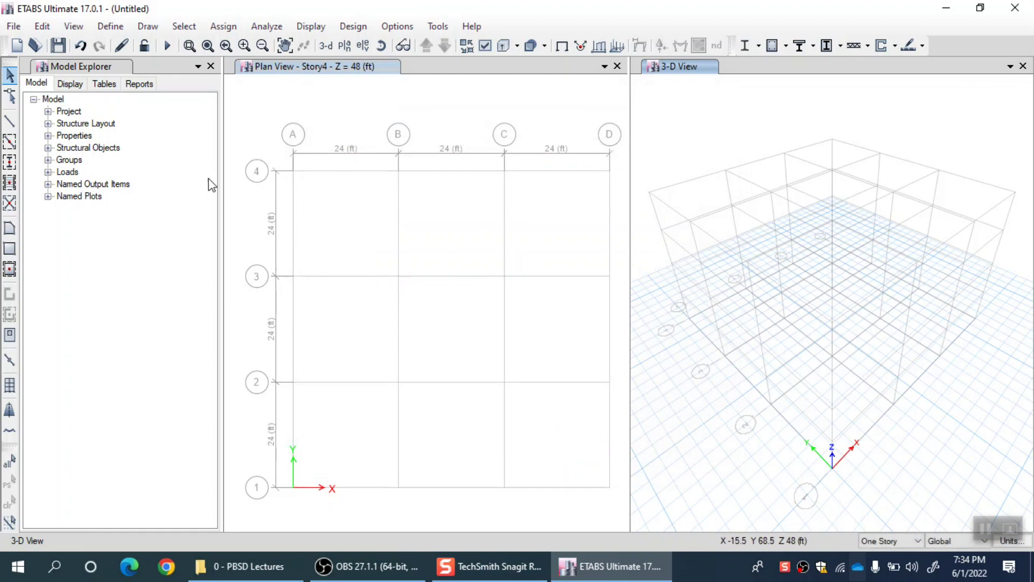
# - Draw a straight A-LatBm frame line in the 3-D view at grid A-4, from Story4 down one story
pyautogui.click(10, 121)
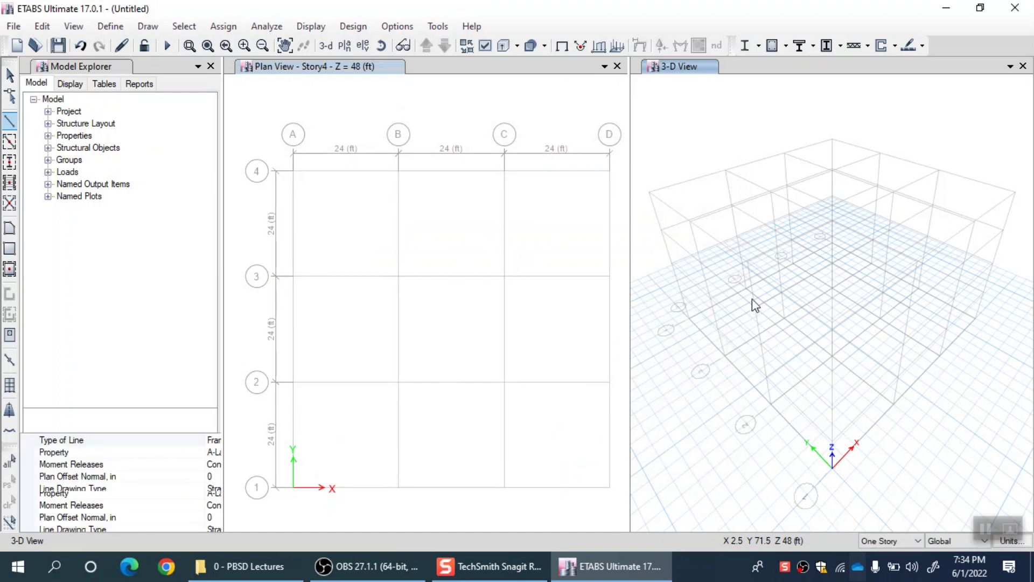
pyautogui.click(212, 455)
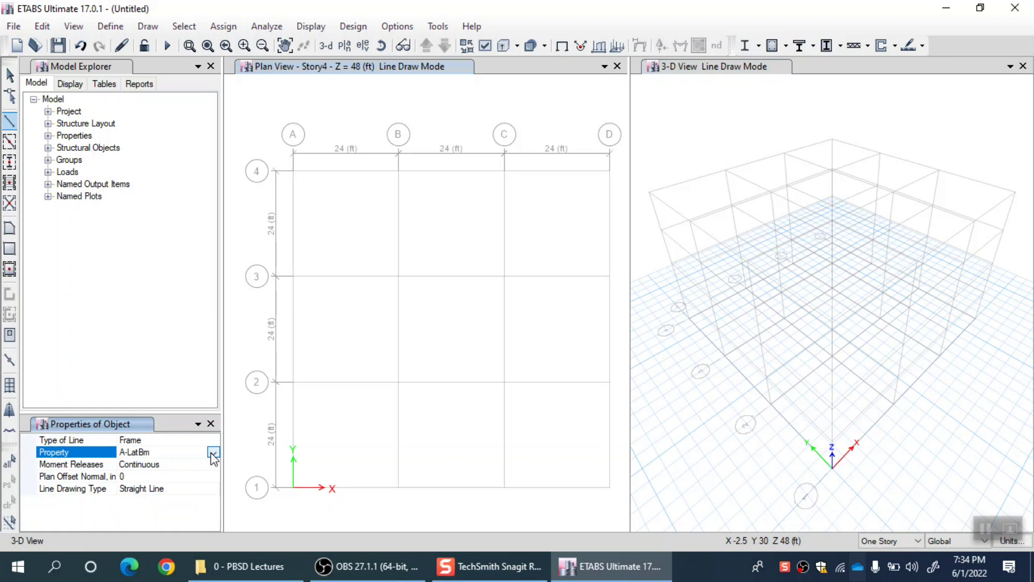
pyautogui.click(214, 454)
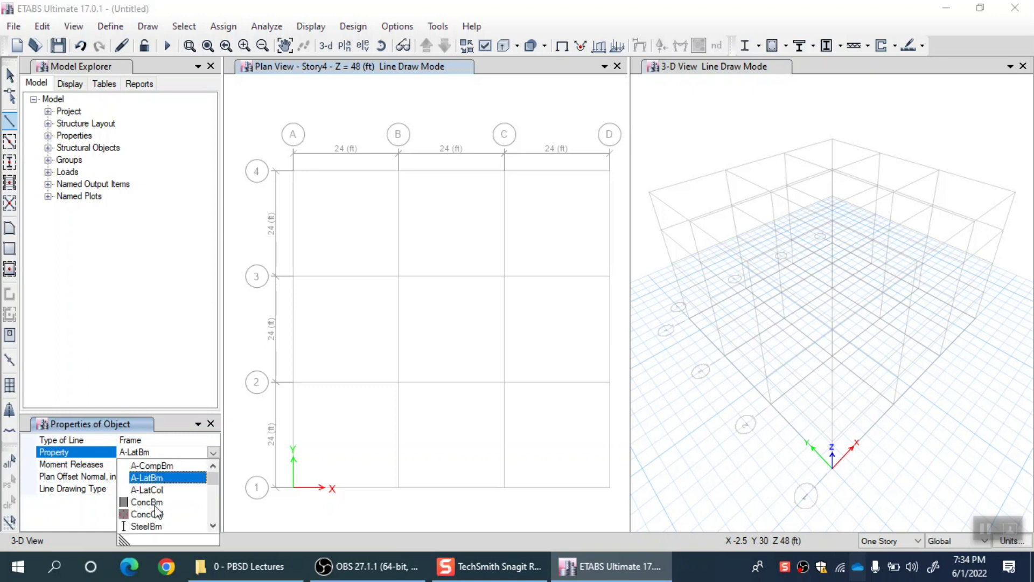
pyautogui.click(167, 477)
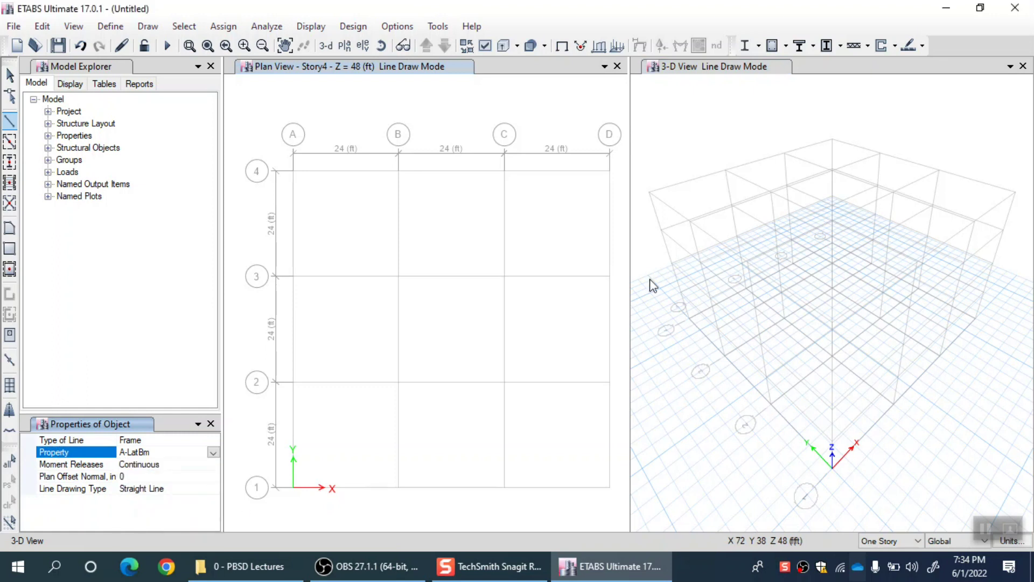
pyautogui.click(650, 194)
pyautogui.click(660, 230)
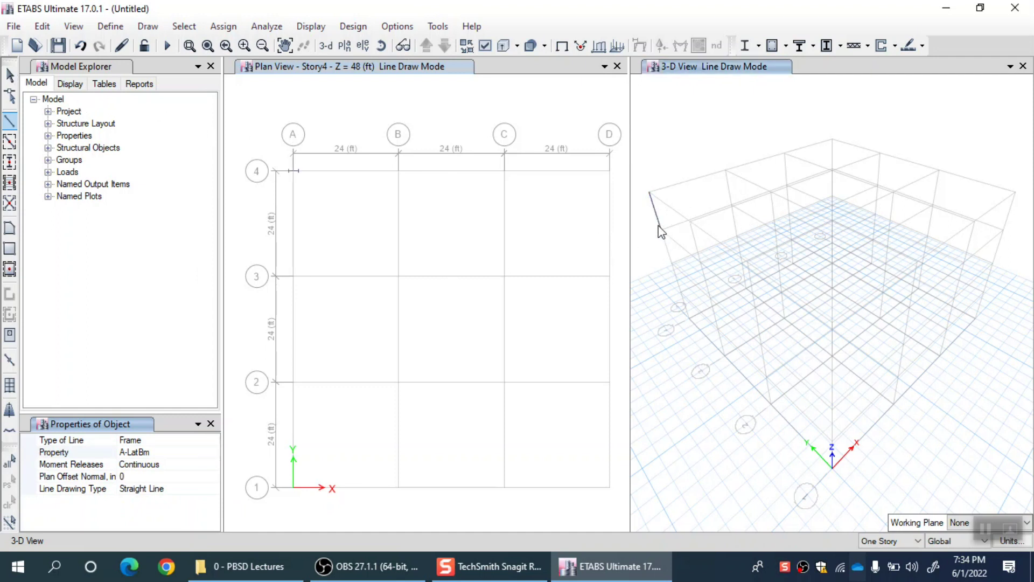
# - End line drawing and start a new frame/wall nonlinear hinge property
pyautogui.press('Escape')
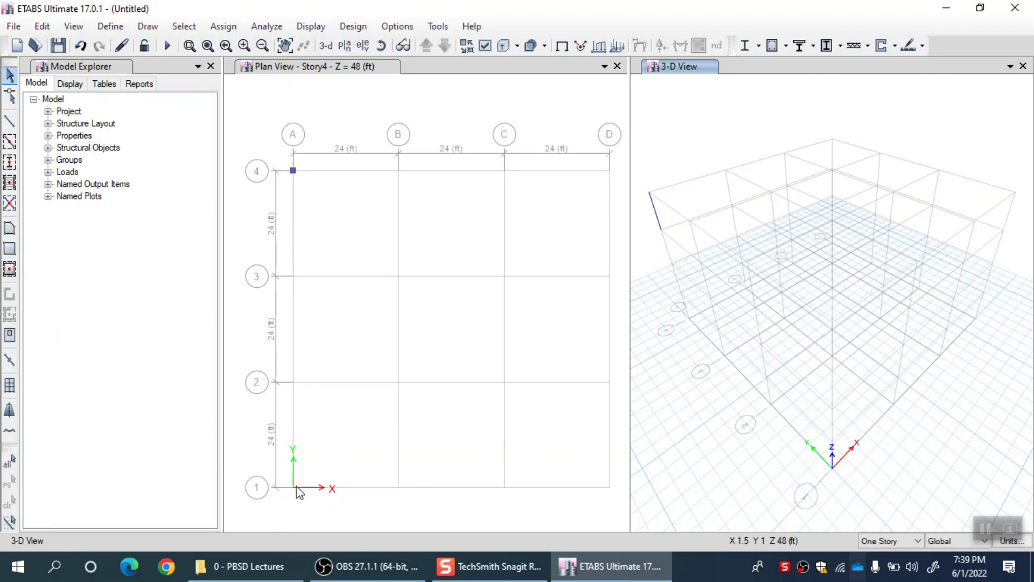
pyautogui.click(110, 27)
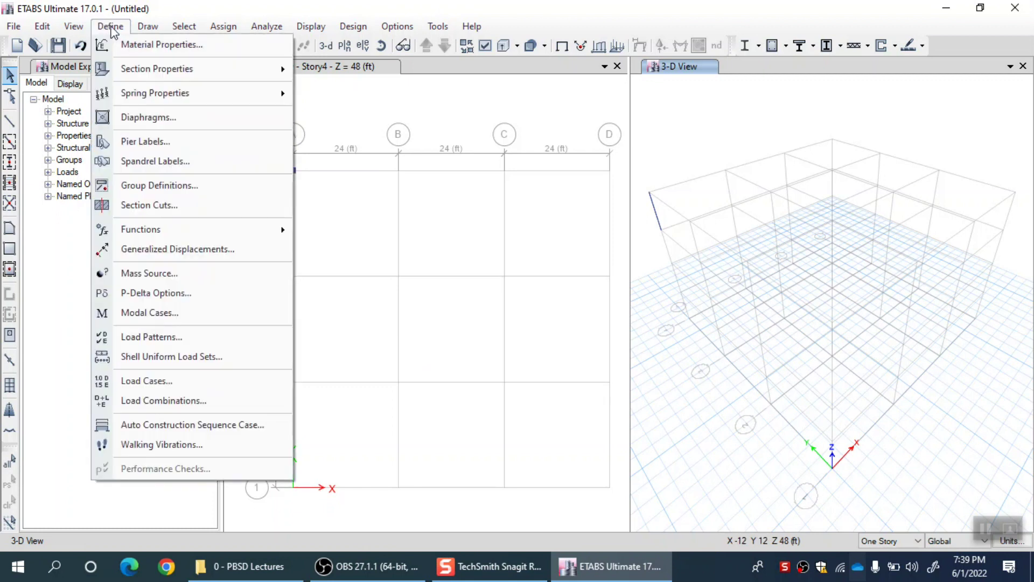
pyautogui.moveTo(171, 67)
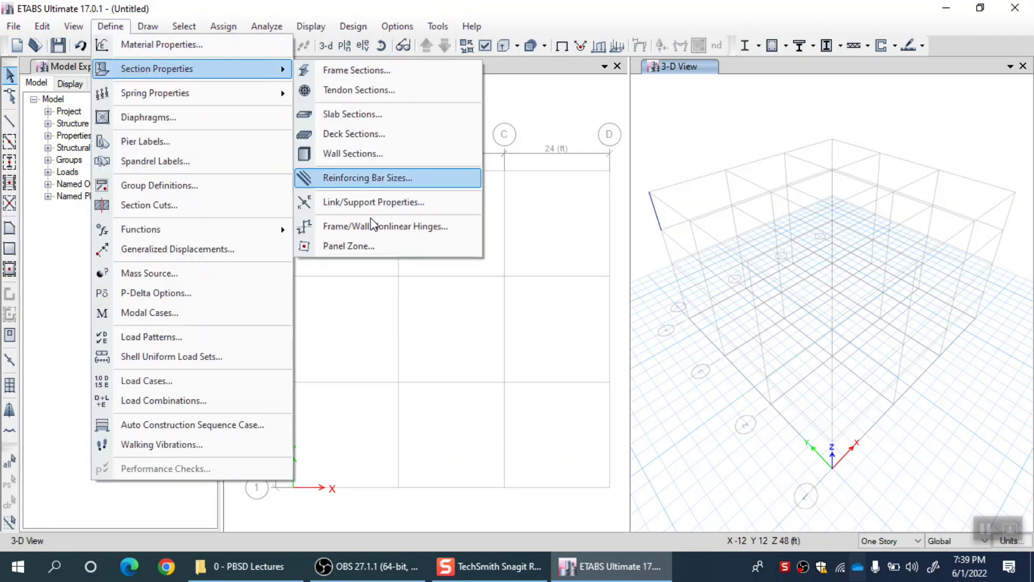
pyautogui.click(392, 228)
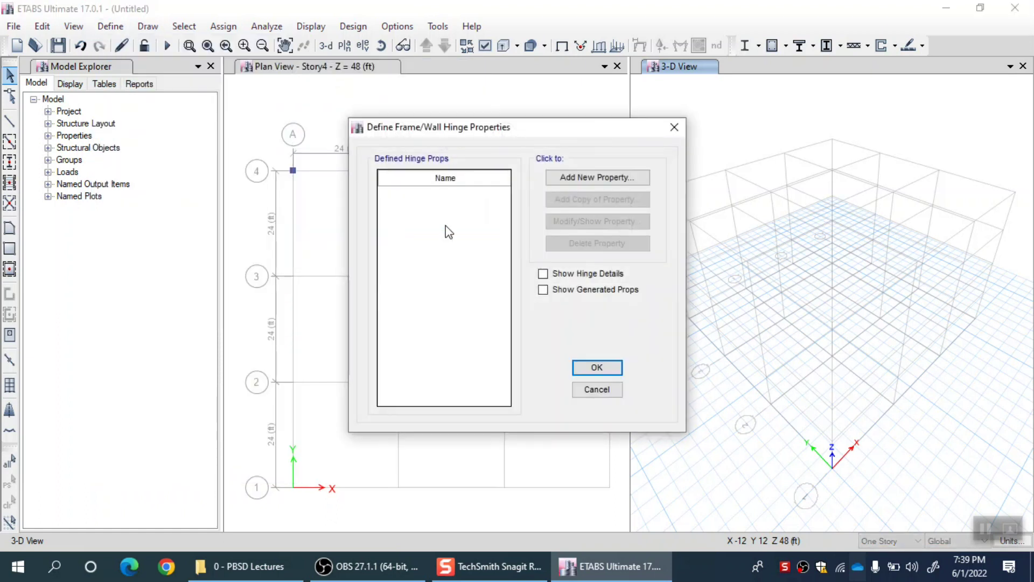
pyautogui.click(593, 181)
pyautogui.click(478, 269)
pyautogui.click(475, 323)
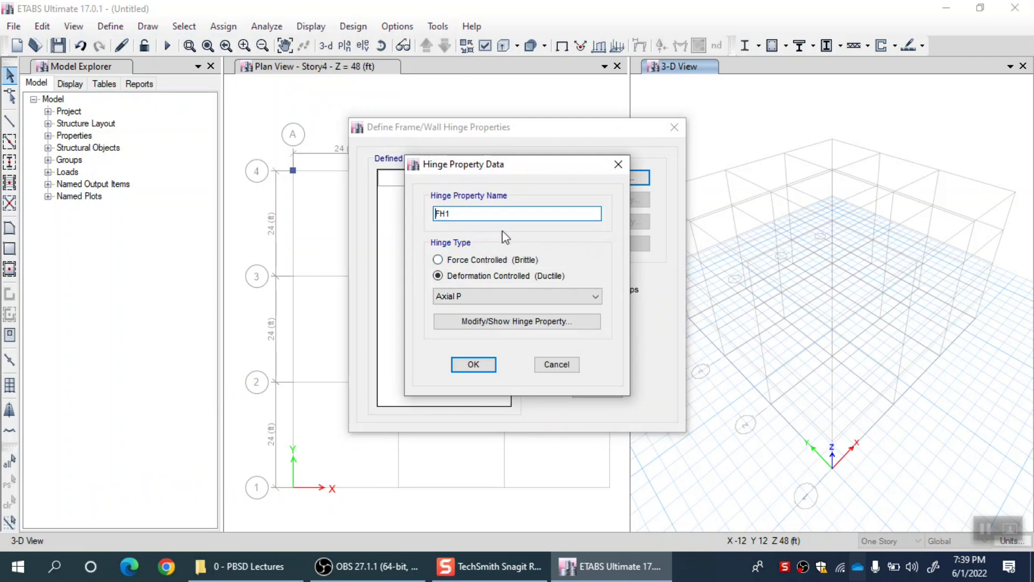
# - Define hinge FH1 as deformation-controlled Fiber P-M2-M3, with fibers default from frame section and relative length 0.1, and accept the hinge definitions
pyautogui.click(477, 295)
pyautogui.click(473, 449)
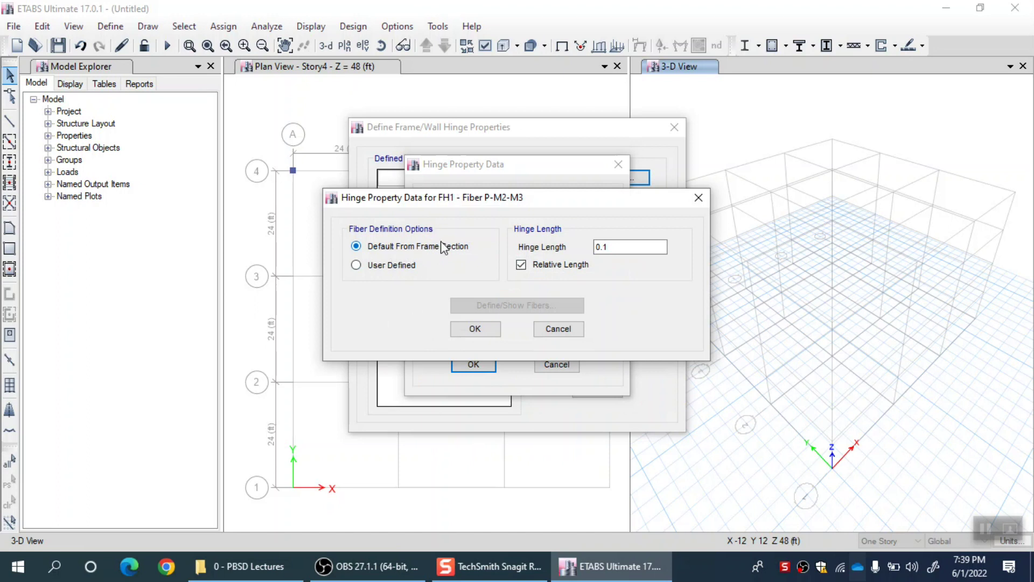
pyautogui.click(474, 329)
pyautogui.moveTo(462, 216); pyautogui.dragTo(415, 215)
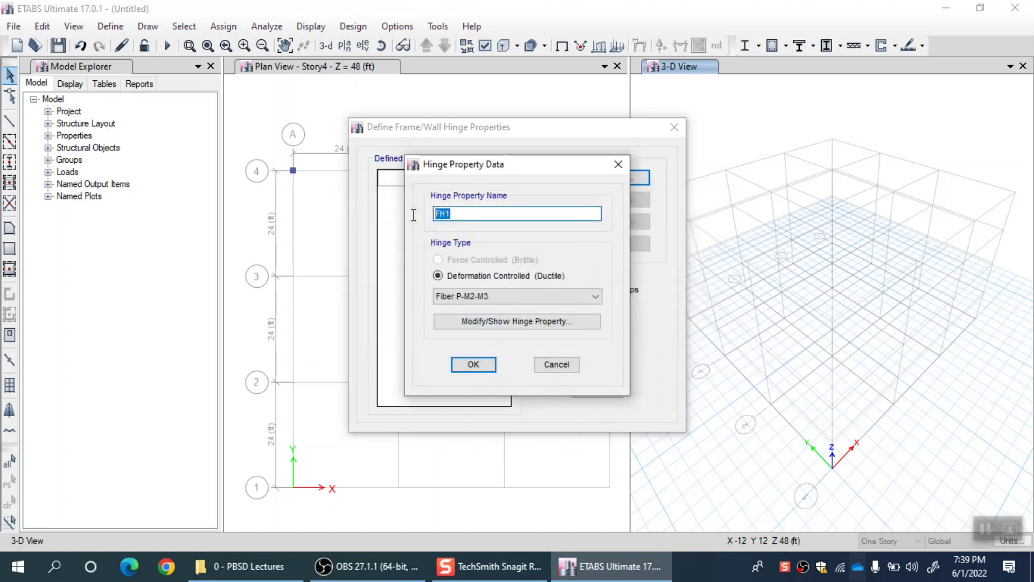
pyautogui.click(467, 367)
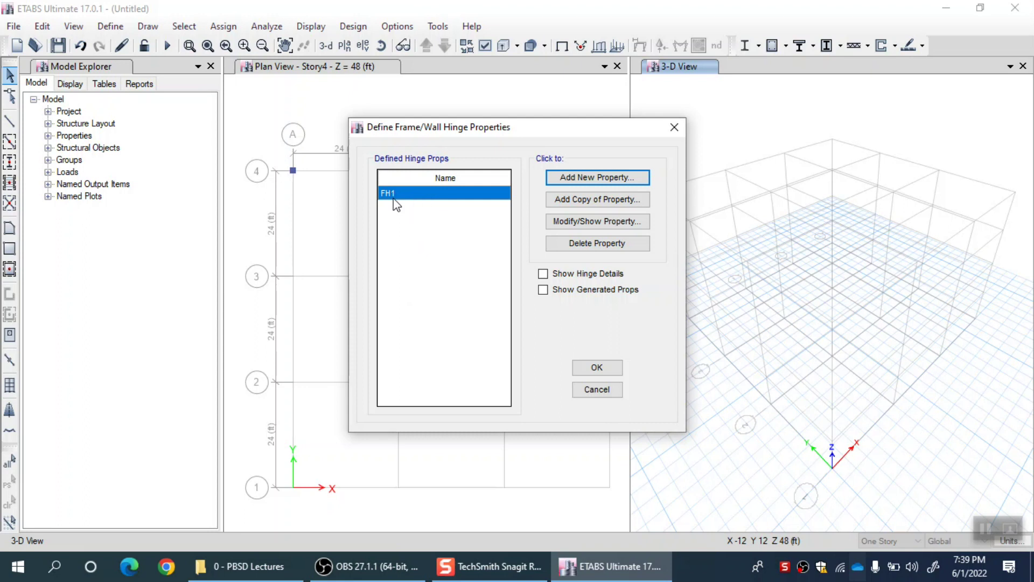
pyautogui.click(592, 368)
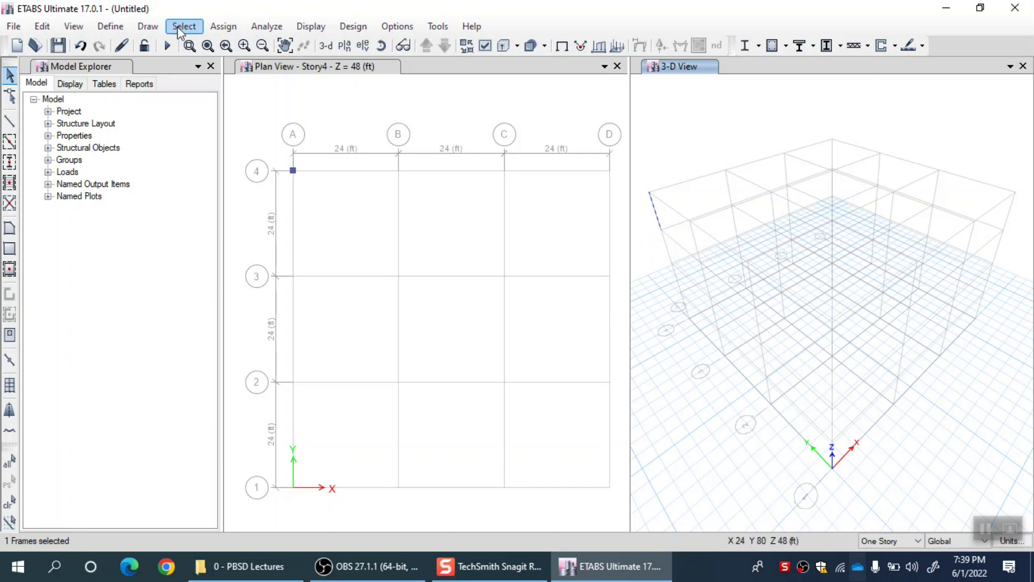
# - Add hinge FH1 at relative distance 0 in the hinge assignment of the selected frame member at grid A-4
pyautogui.click(222, 26)
pyautogui.moveTo(290, 64)
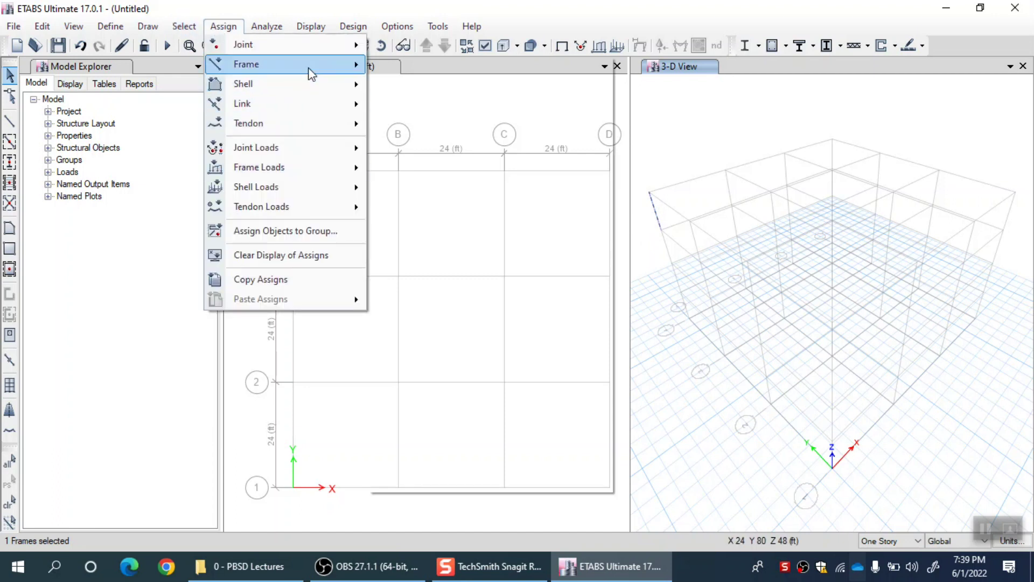
pyautogui.click(443, 249)
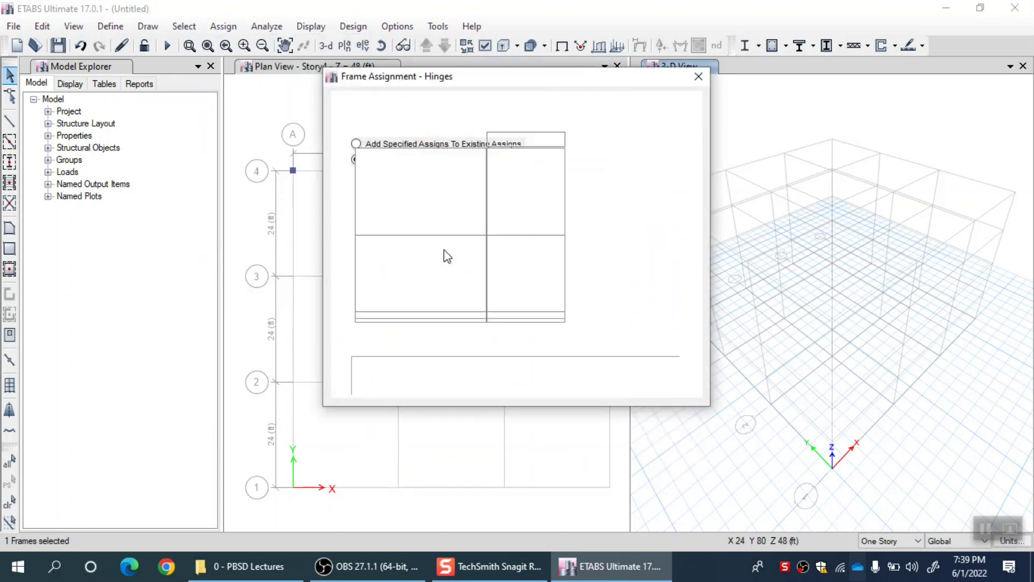
pyautogui.click(461, 140)
pyautogui.click(397, 161)
pyautogui.click(624, 159)
# - Add a second FH1 hinge at relative distance 1 and apply the hinge assignment to the member
pyautogui.click(464, 141)
pyautogui.click(458, 143)
pyautogui.doubleClick(506, 140)
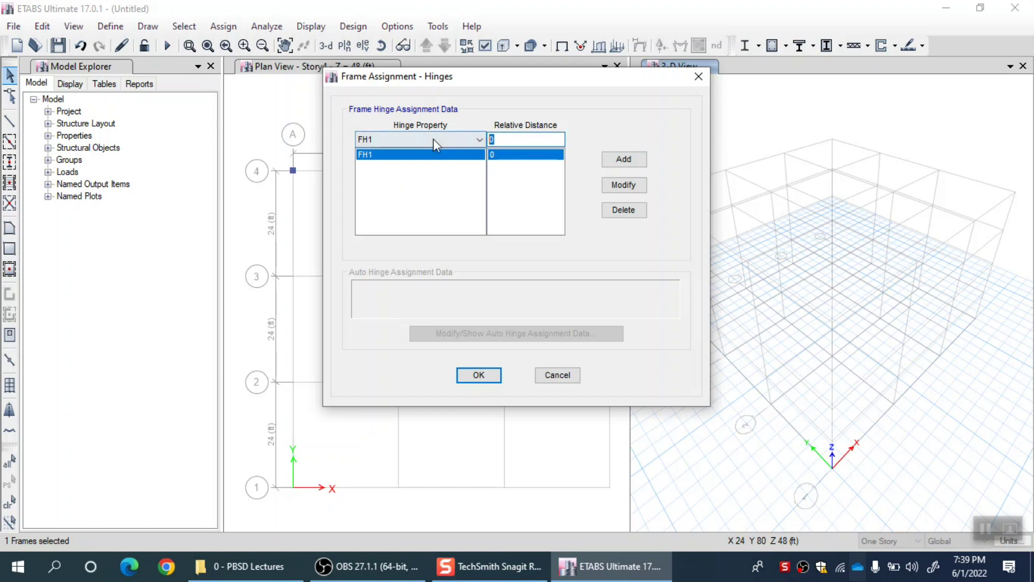
pyautogui.write('1')
pyautogui.click(646, 162)
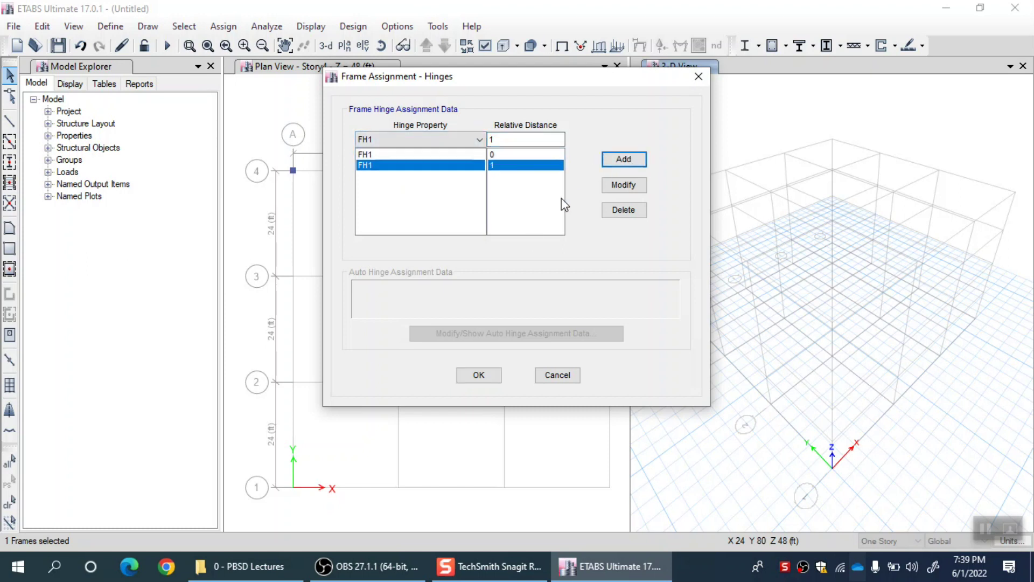
pyautogui.click(476, 375)
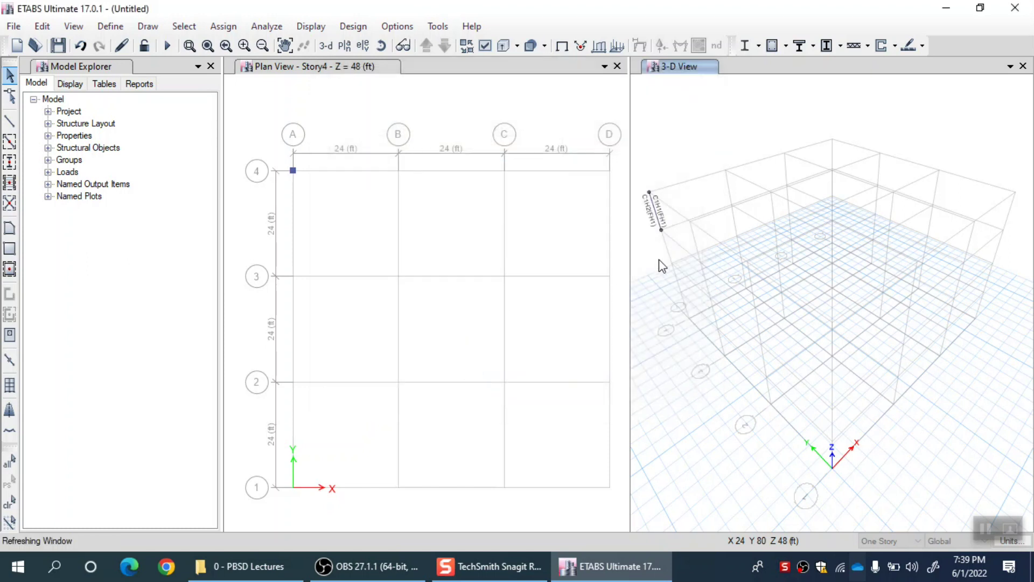
# - List the frame/wall hinge properties with generated hinges and hinge details shown
pyautogui.scroll(5, 655, 217)
pyautogui.scroll(-3, 732, 280)
pyautogui.scroll(3, 713, 169)
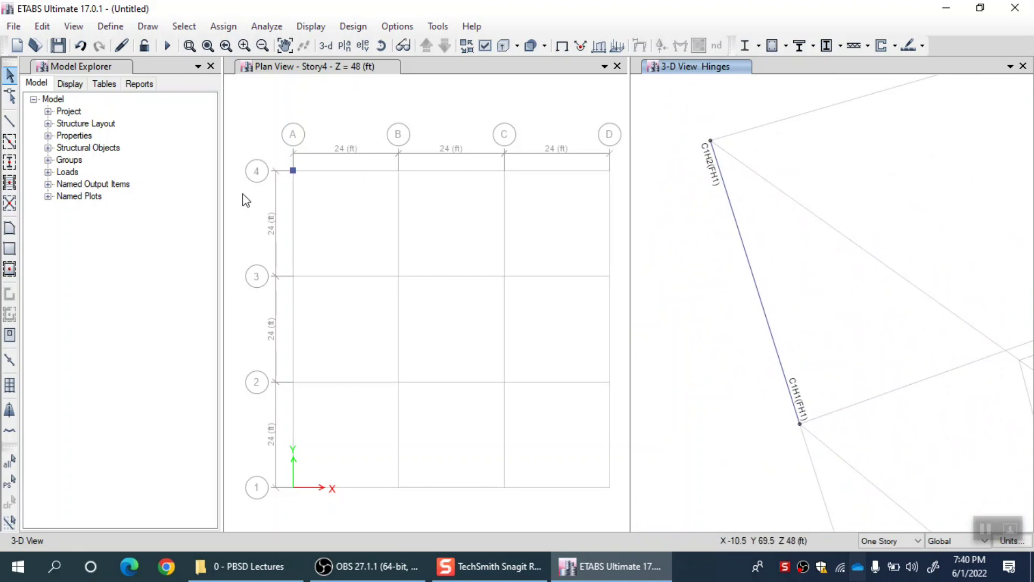
pyautogui.click(110, 27)
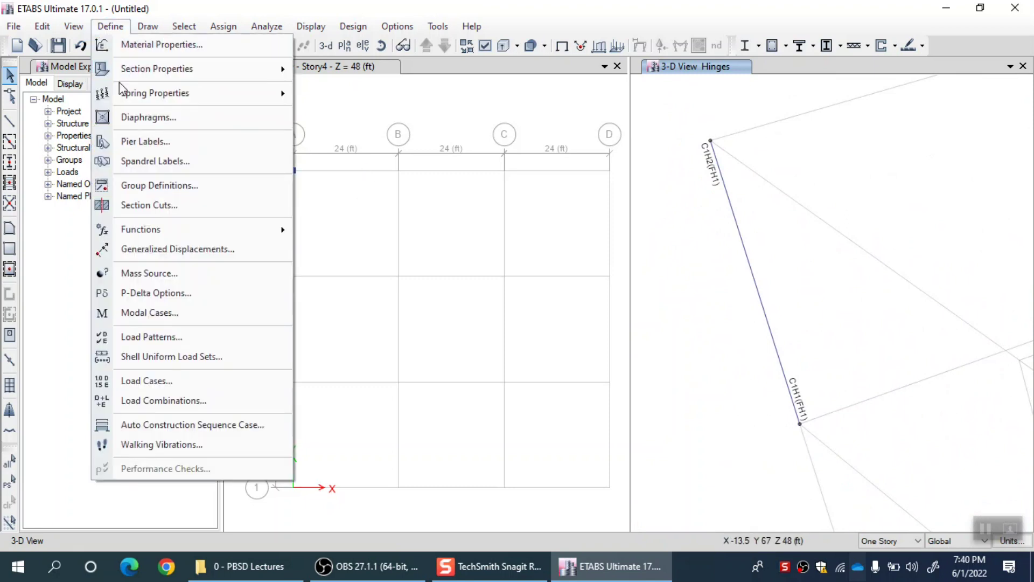
pyautogui.moveTo(137, 73)
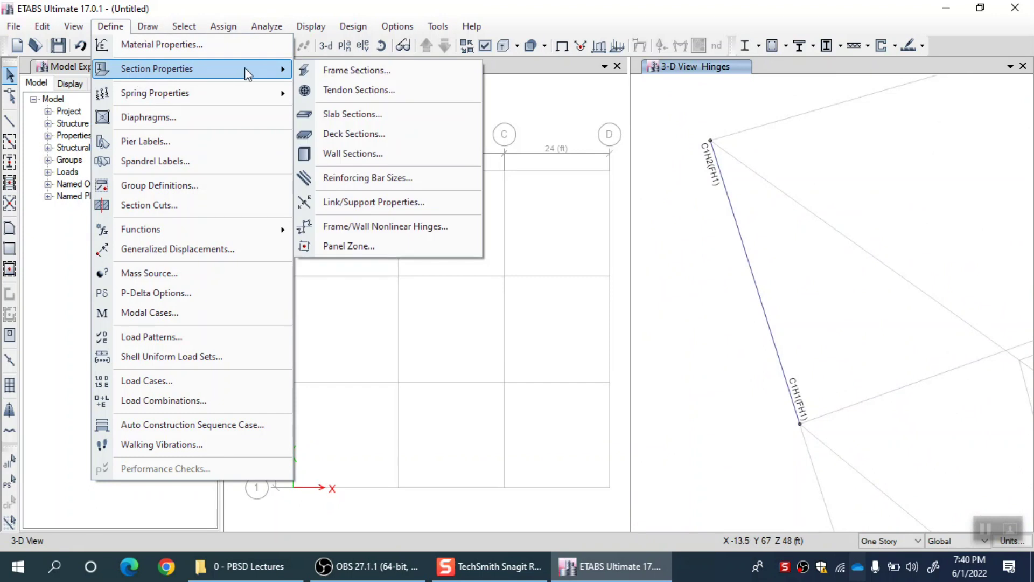
pyautogui.click(405, 229)
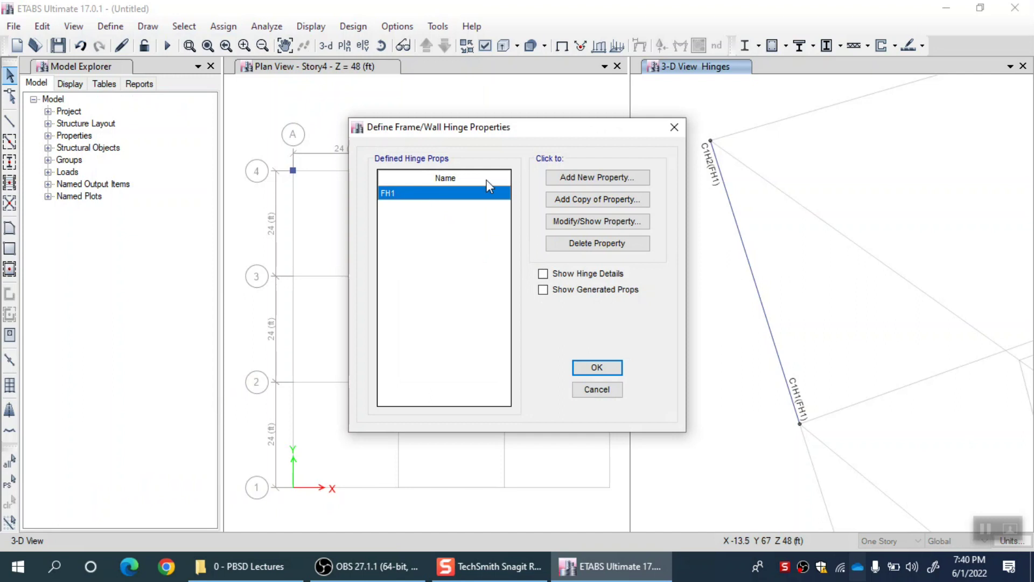
pyautogui.click(584, 290)
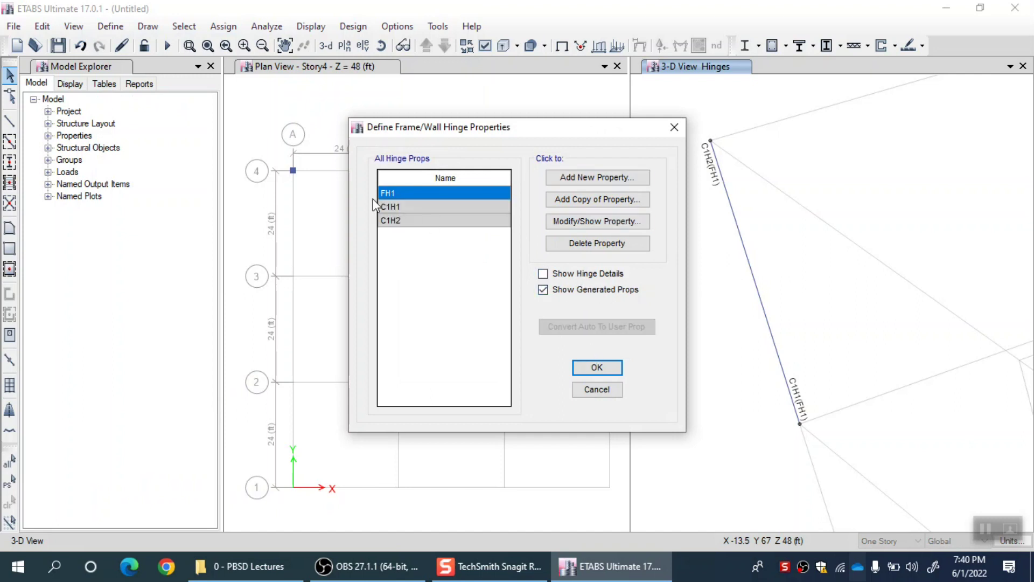
pyautogui.click(426, 208)
pyautogui.click(429, 223)
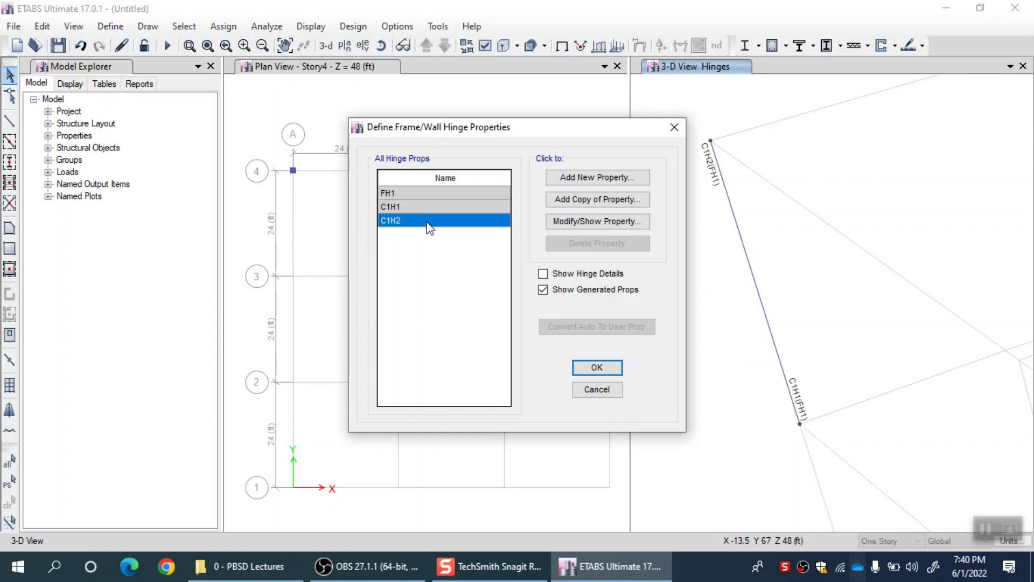
pyautogui.click(569, 273)
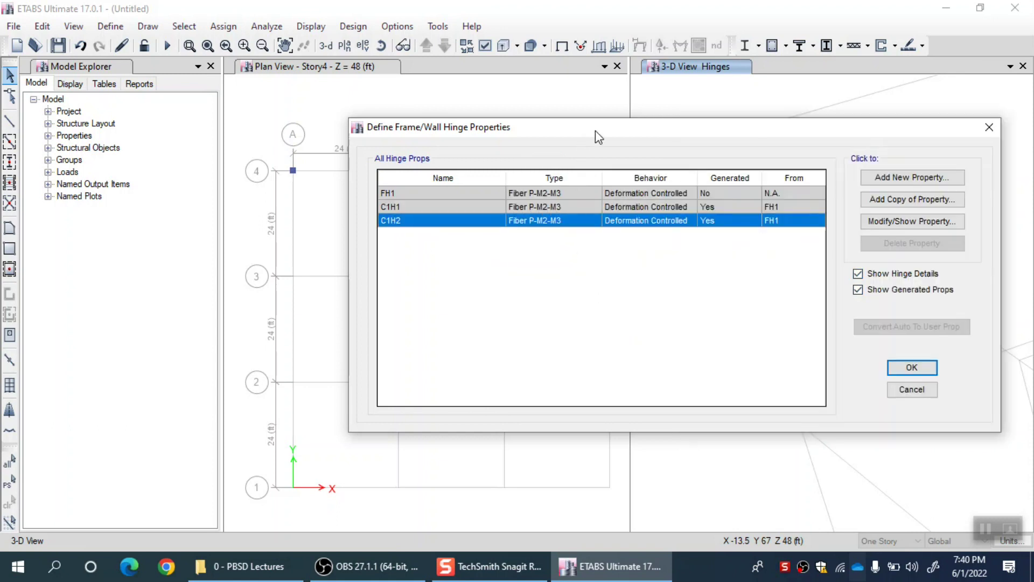
# - Open the fiber definition of generated hinge C1H1, keeping the hinge label at the member's lower end visible
pyautogui.moveTo(596, 130); pyautogui.dragTo(345, 84)
pyautogui.click(480, 159)
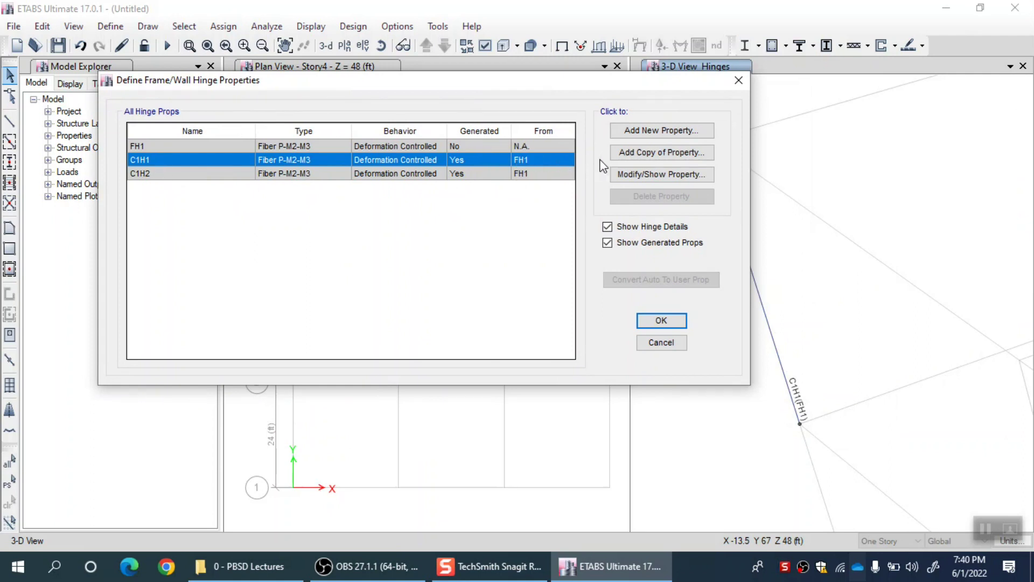
pyautogui.click(638, 176)
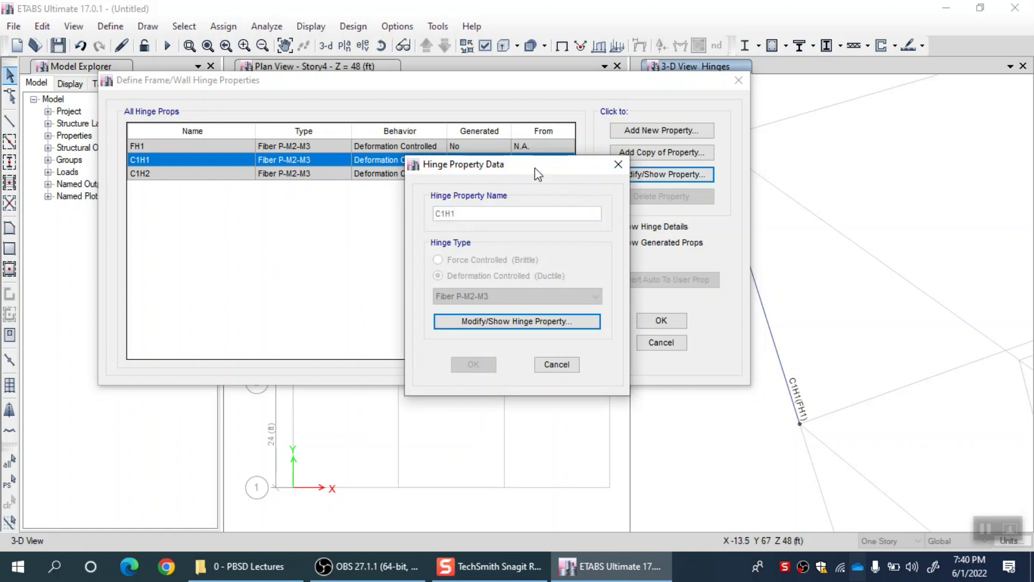
pyautogui.moveTo(535, 166); pyautogui.dragTo(536, 125)
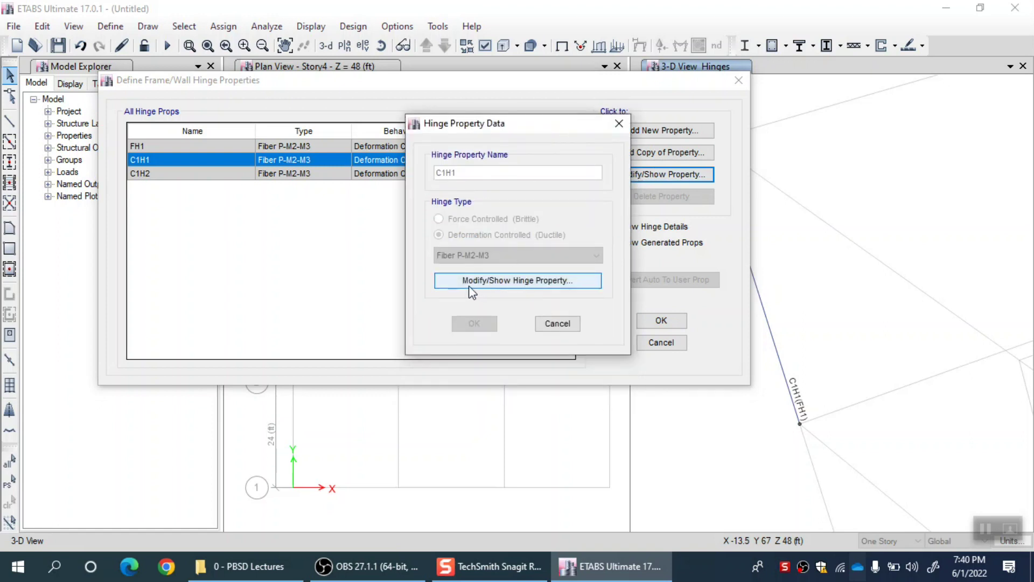
pyautogui.click(534, 281)
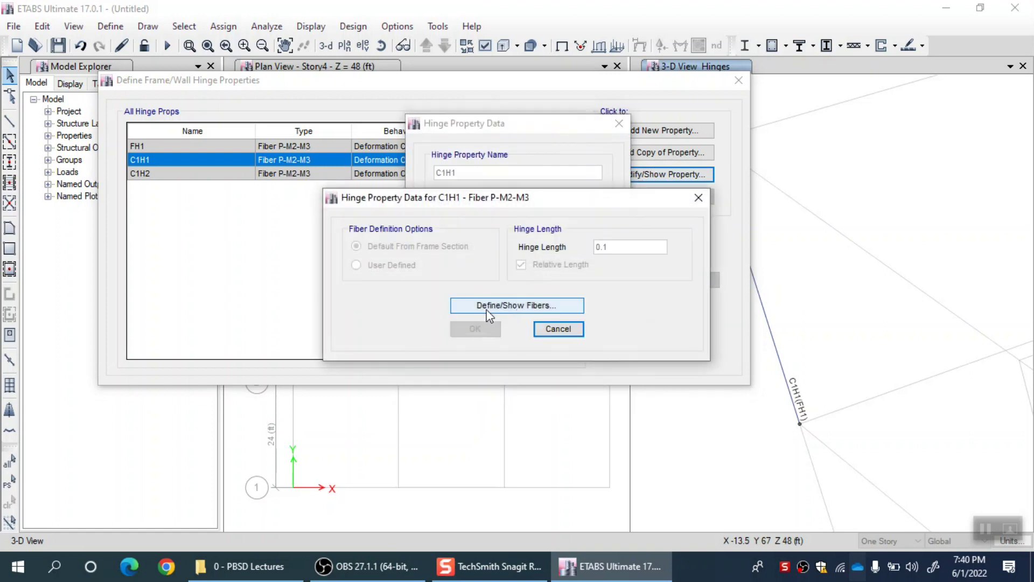
pyautogui.click(538, 305)
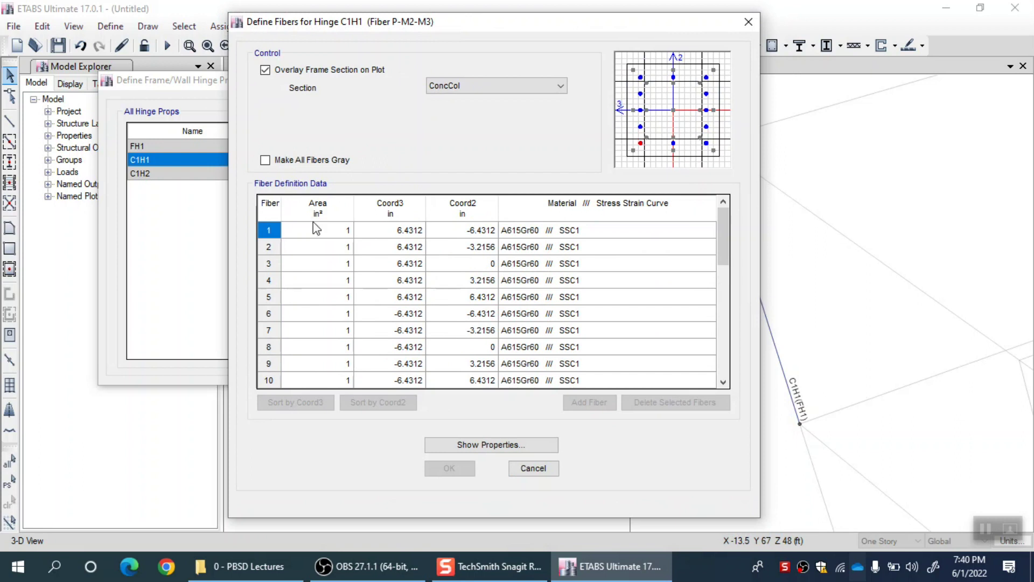
# - Look through the full list of steel and concrete fibers of hinge C1H1 and return to its start
pyautogui.moveTo(725, 234); pyautogui.dragTo(718, 357)
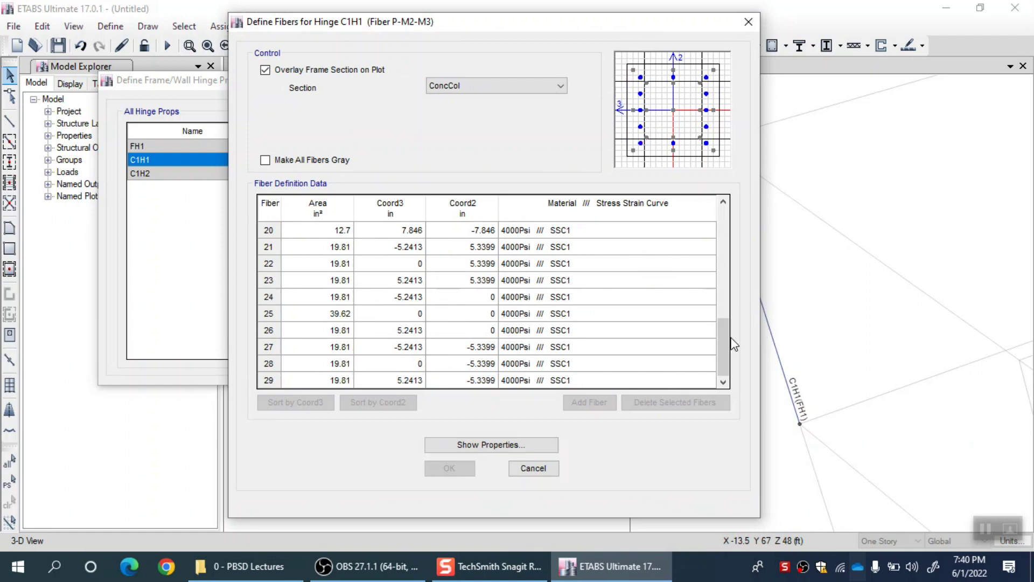
pyautogui.moveTo(724, 349); pyautogui.dragTo(721, 240)
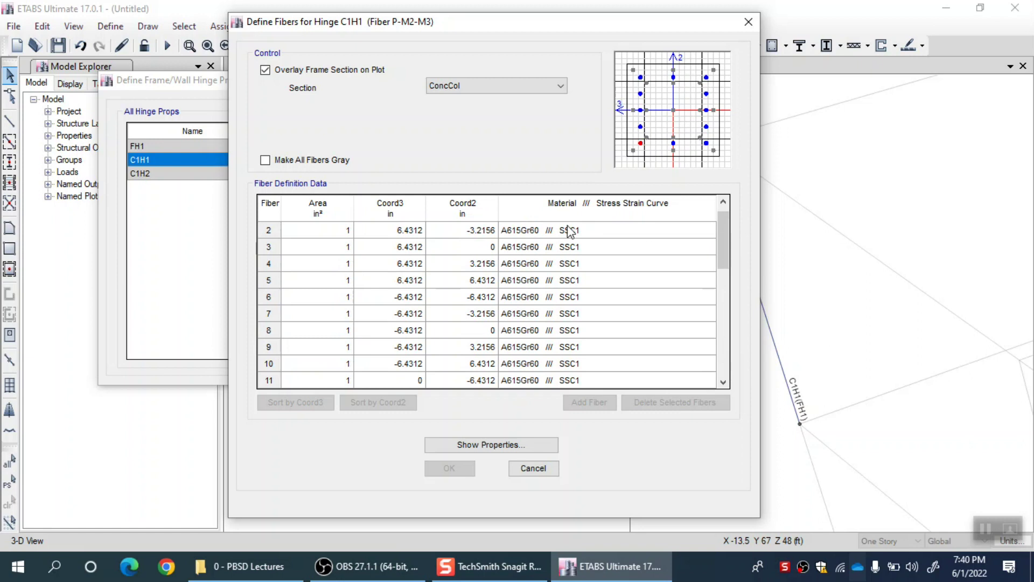
pyautogui.click(270, 233)
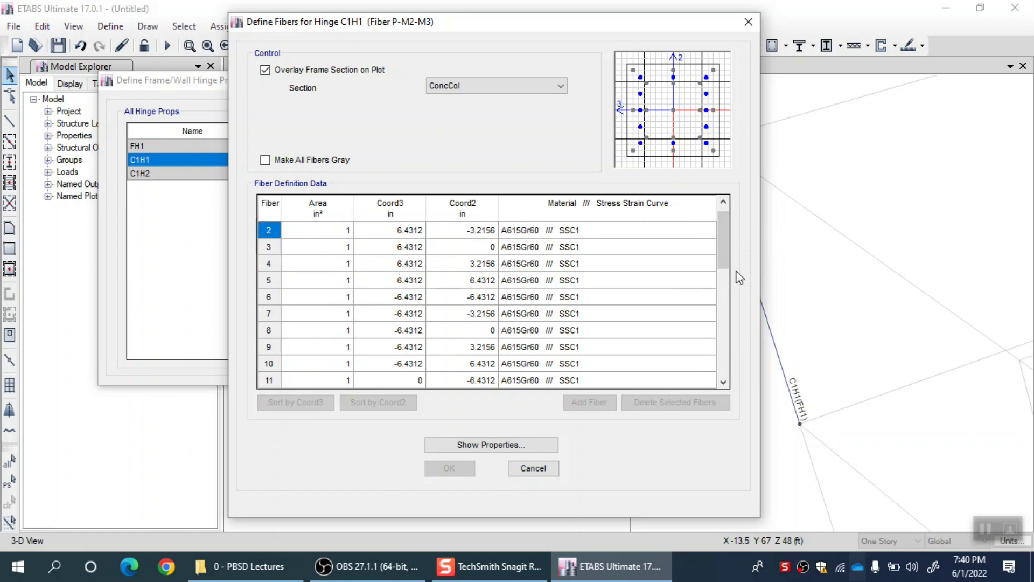
pyautogui.click(724, 202)
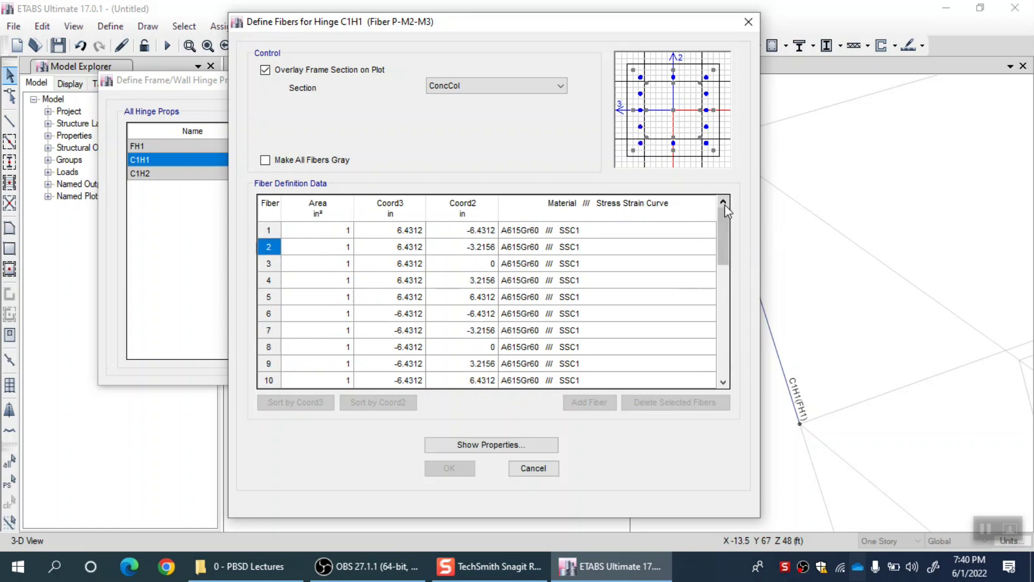
# - Examine fiber 1's material curve, coordinates and area, and locate fibers 2 and 3 on the ConcCol section plot
pyautogui.click(269, 230)
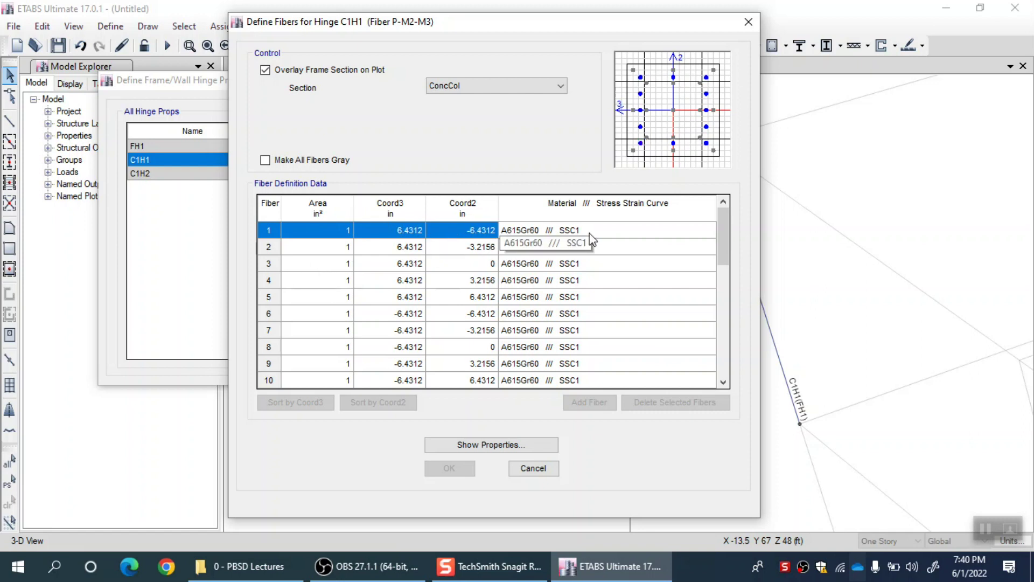
pyautogui.click(520, 231)
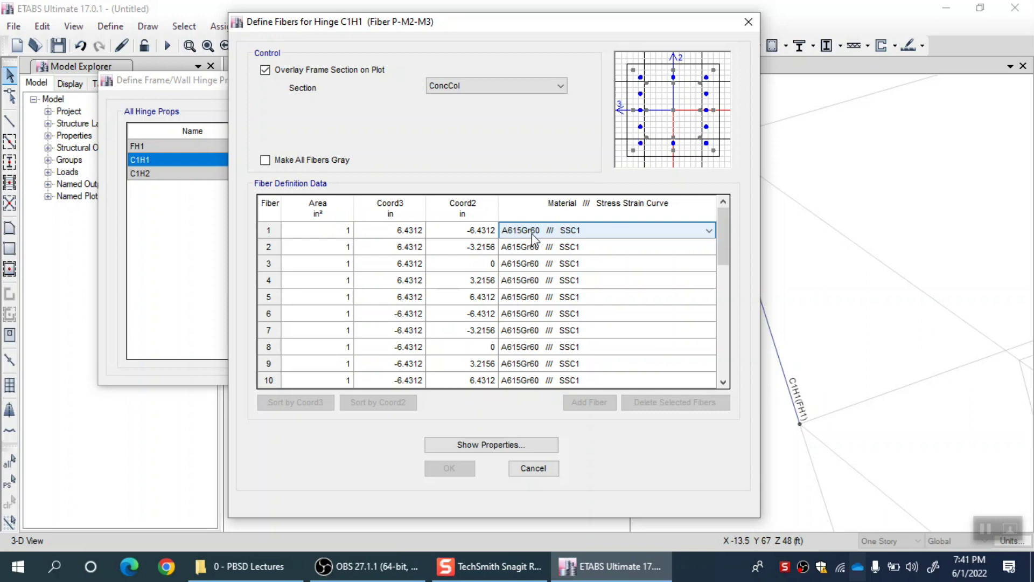
pyautogui.click(422, 232)
pyautogui.click(289, 231)
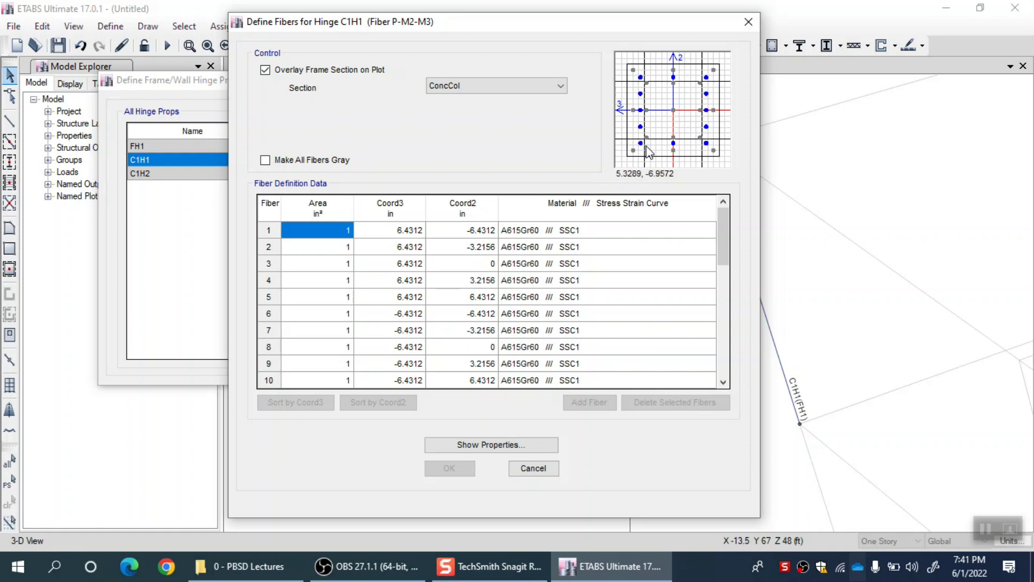
pyautogui.click(269, 248)
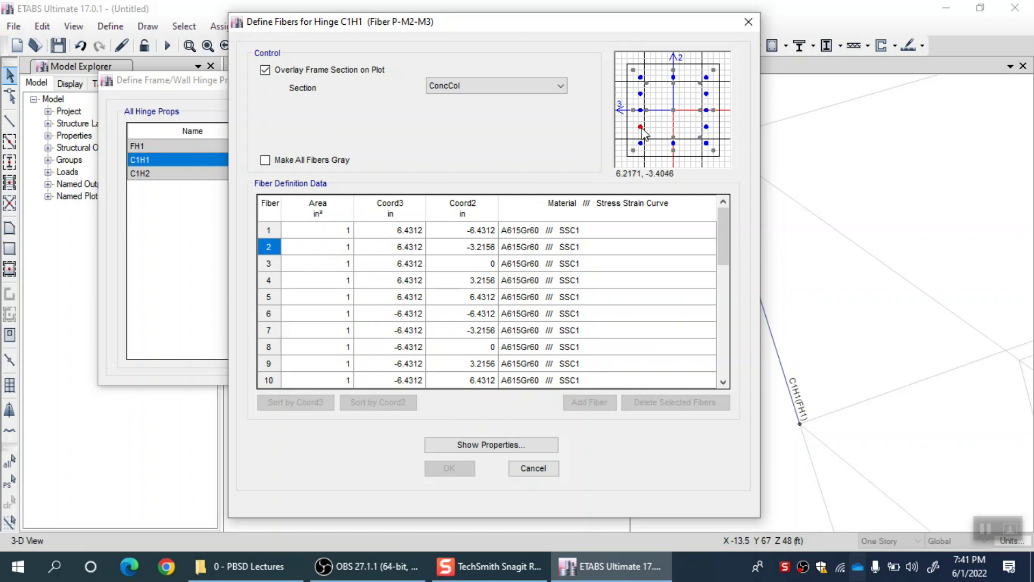
pyautogui.click(276, 265)
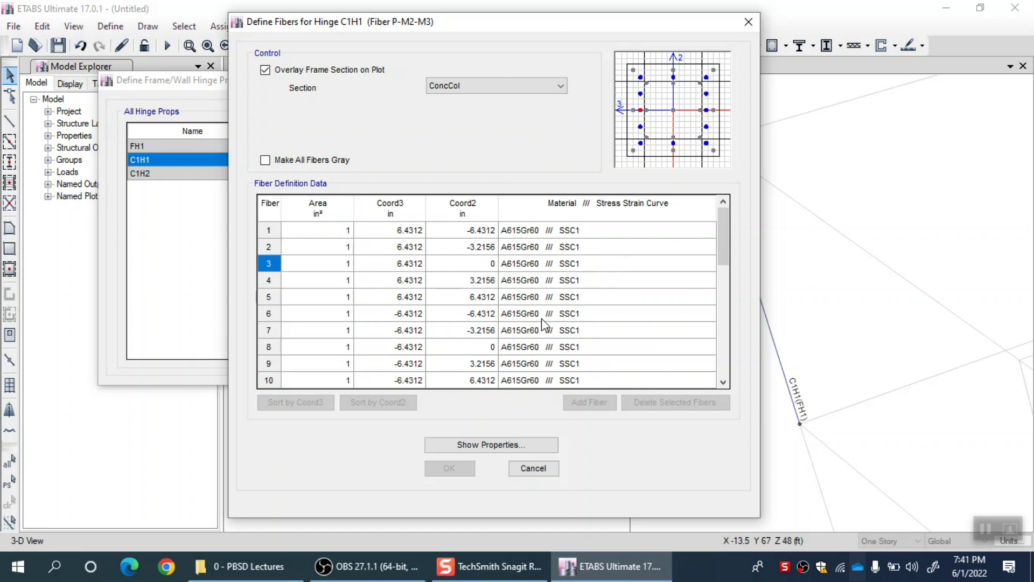
# - Check fiber 3's area in hinge C1H1 and examine concrete fiber 13's position on the section, area, coordinates and material curve
pyautogui.click(336, 268)
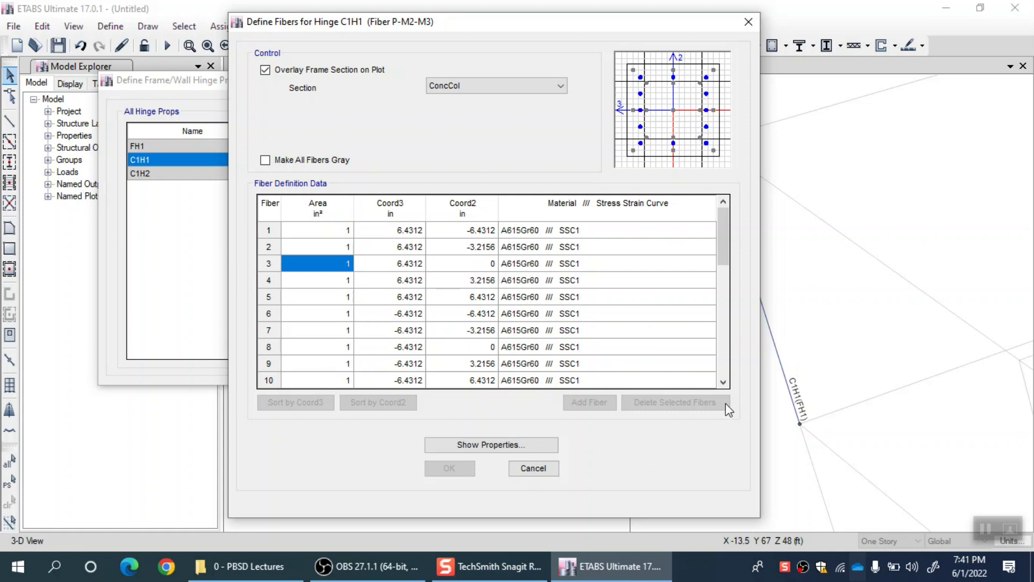
pyautogui.click(722, 382)
pyautogui.tripleClick(723, 382)
pyautogui.click(723, 382)
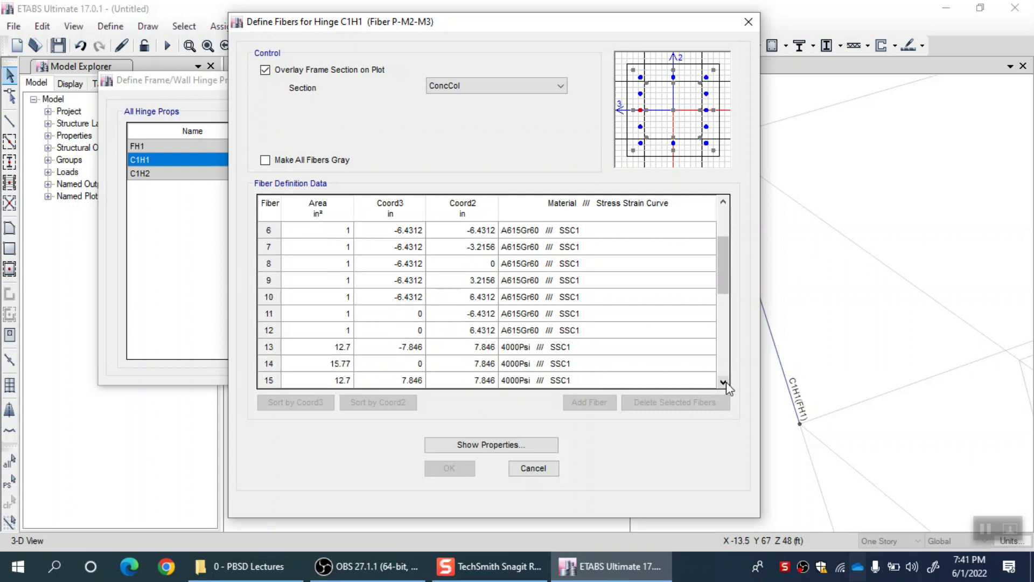
pyautogui.click(723, 382)
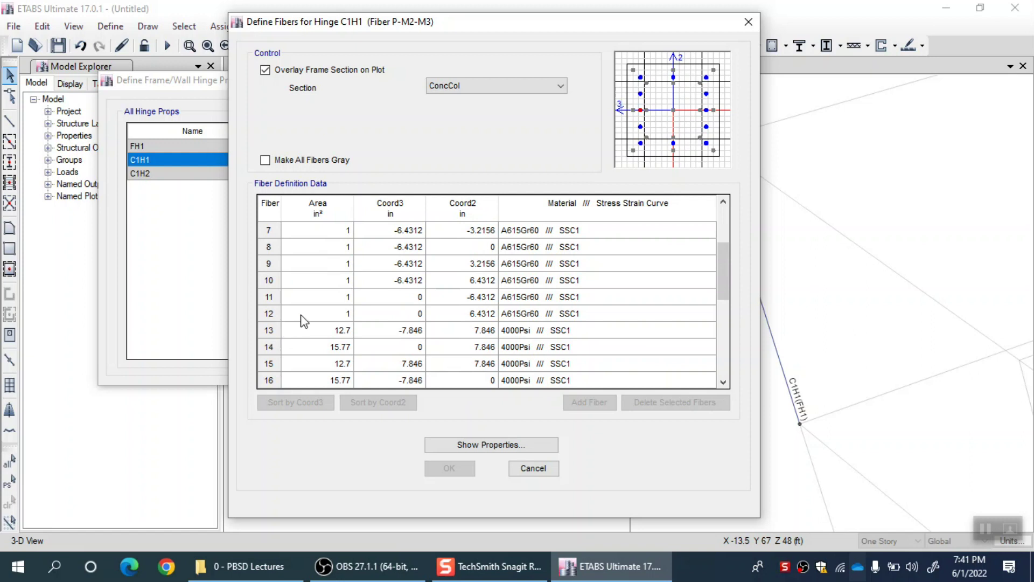
pyautogui.click(272, 330)
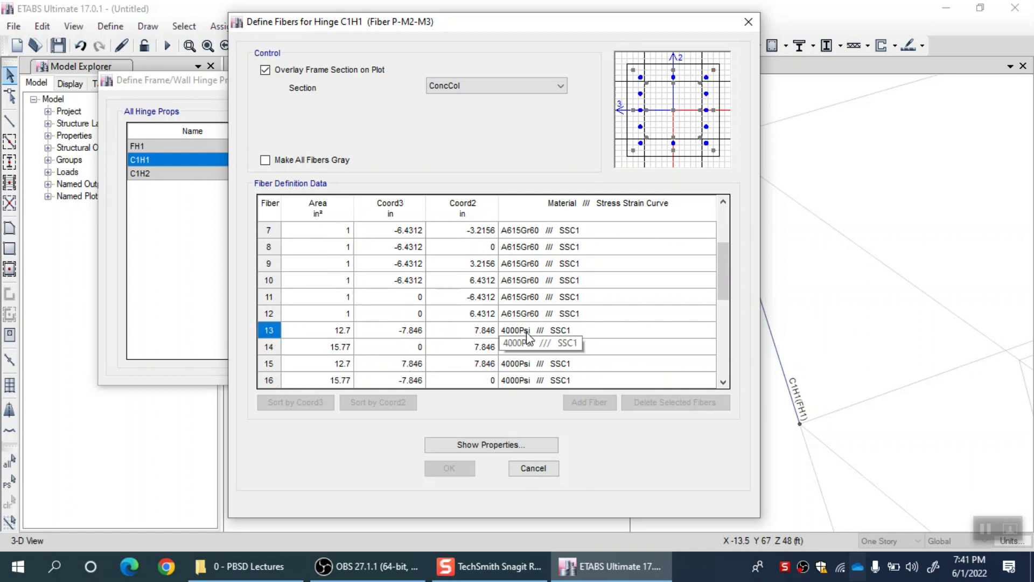
pyautogui.click(333, 333)
pyautogui.moveTo(411, 335); pyautogui.dragTo(474, 336)
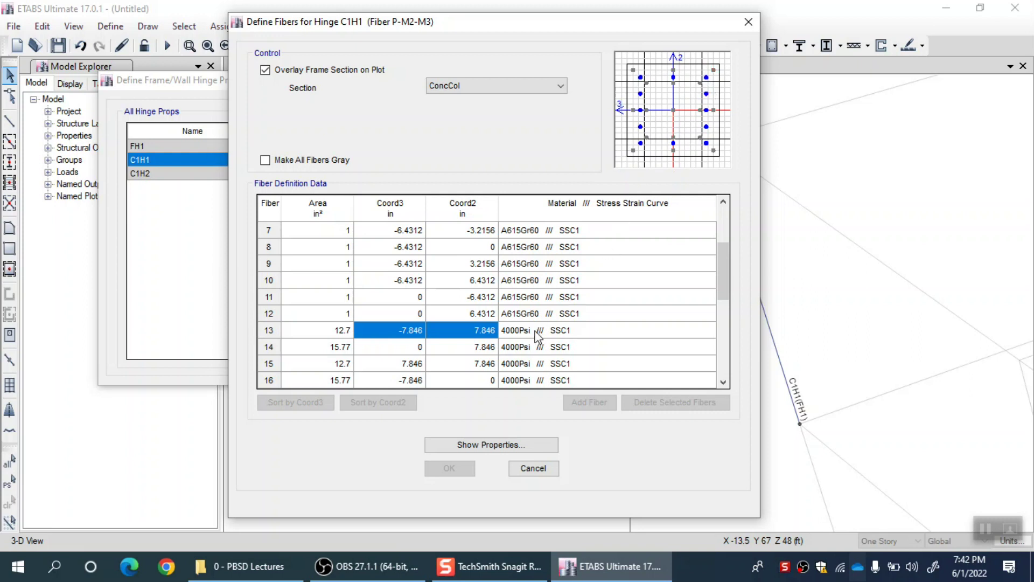
pyautogui.click(551, 334)
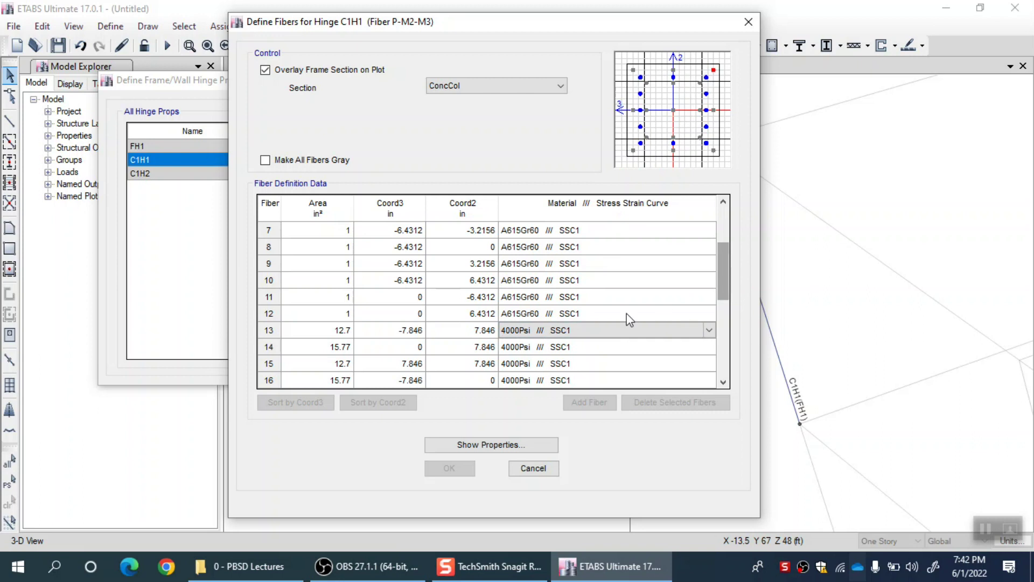
# - Look over the remaining concrete fibers of hinge C1H1 and close all hinge property dialogs without saving changes
pyautogui.moveTo(723, 280); pyautogui.dragTo(726, 314)
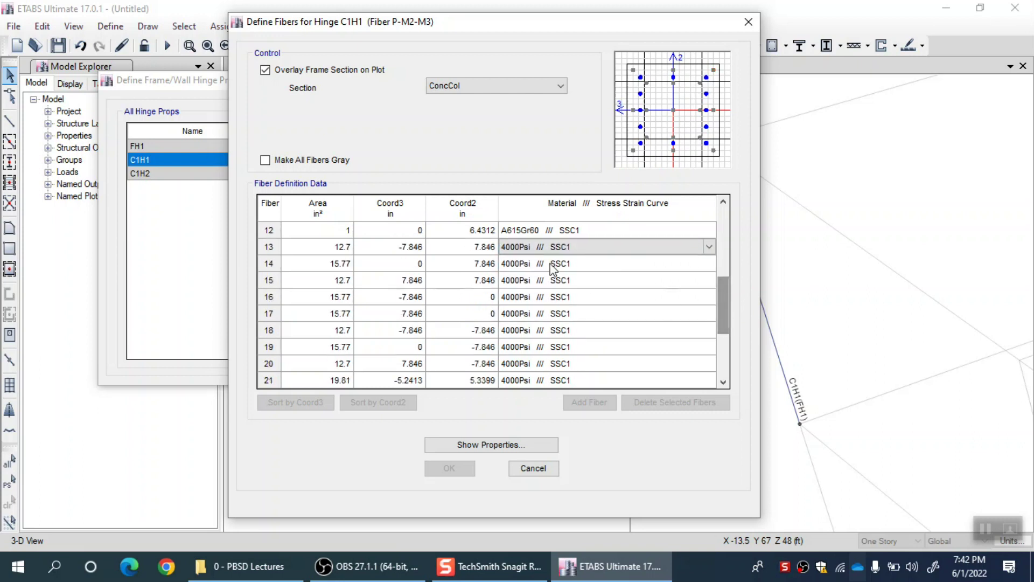
pyautogui.moveTo(722, 290)
pyautogui.mouseDown()
pyautogui.moveTo(729, 348)
pyautogui.moveTo(738, 305)
pyautogui.moveTo(706, 302)
pyautogui.mouseUp()
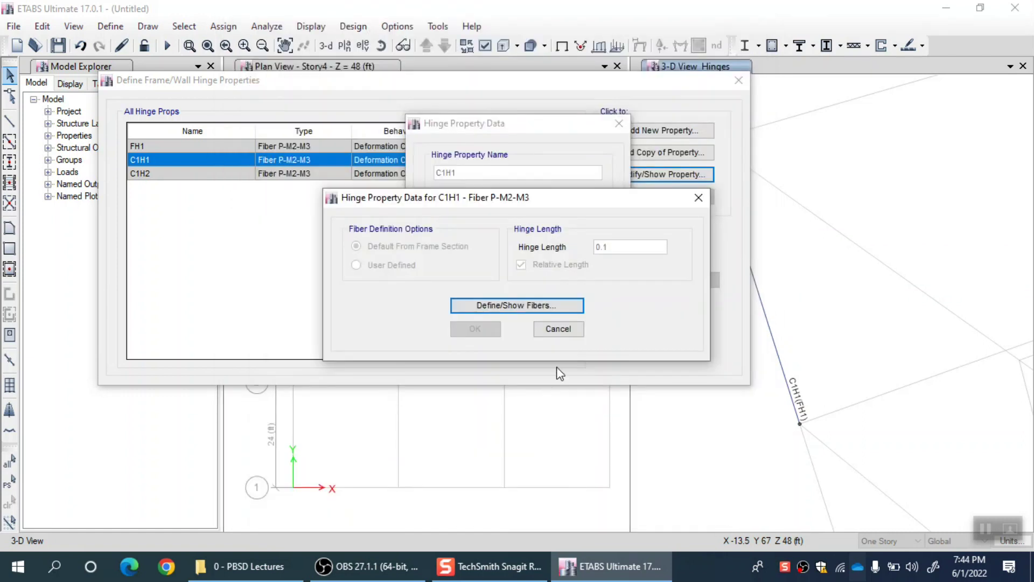
pyautogui.click(558, 327)
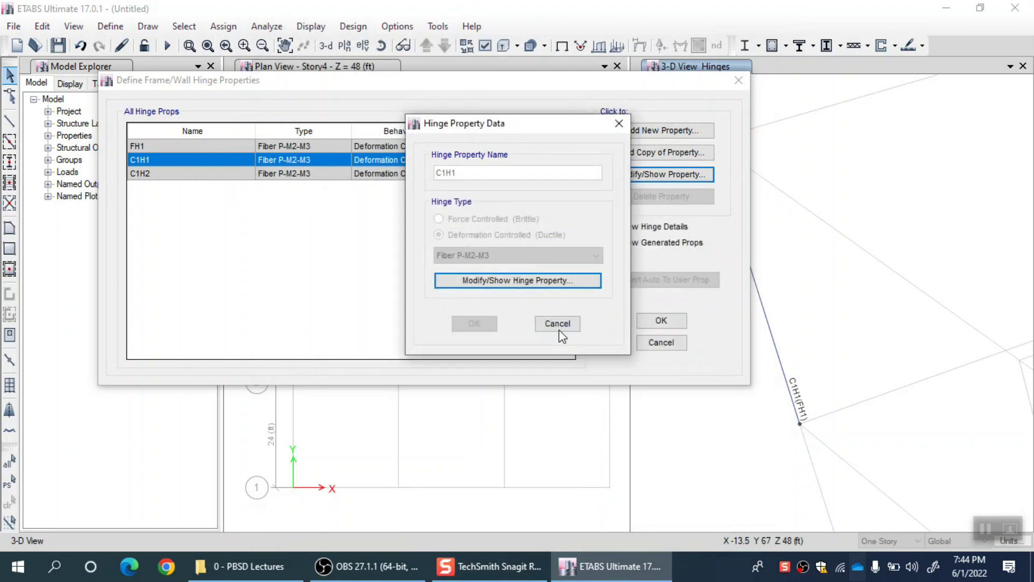
pyautogui.click(558, 328)
pyautogui.click(644, 341)
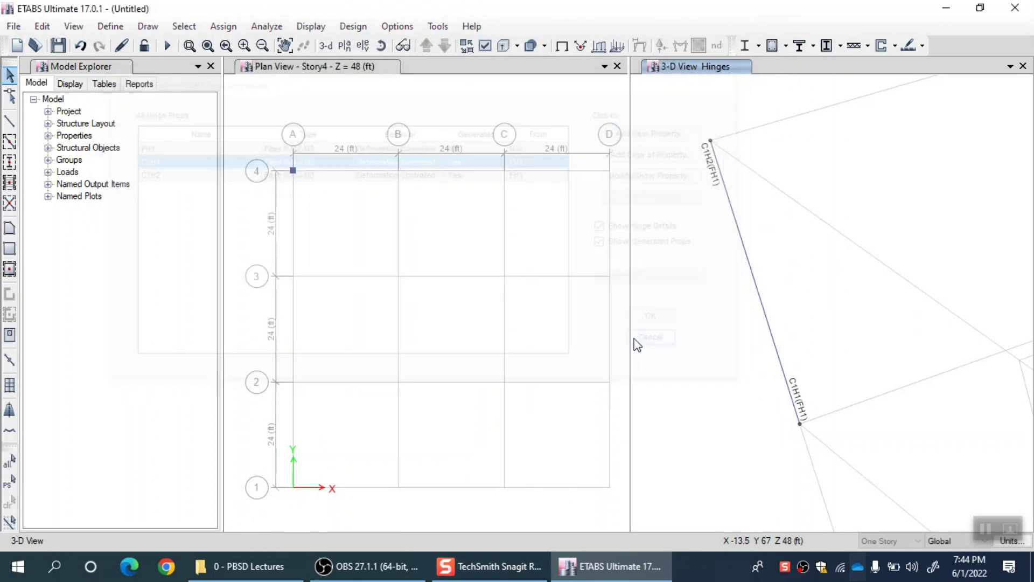
# - Open the nonlinear material data of the 4000Psi concrete and show its stress-strain plot
pyautogui.click(125, 27)
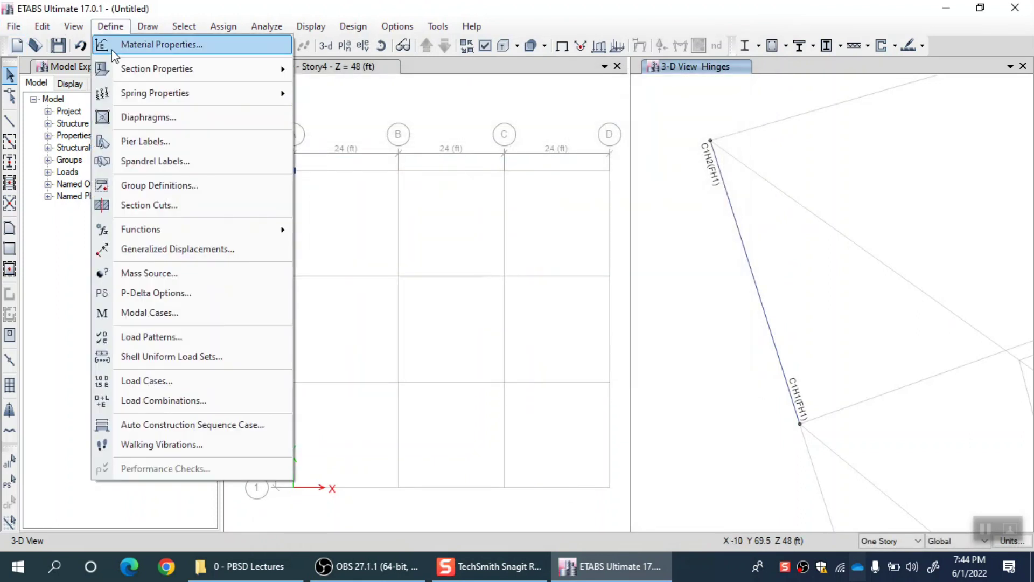
pyautogui.click(111, 47)
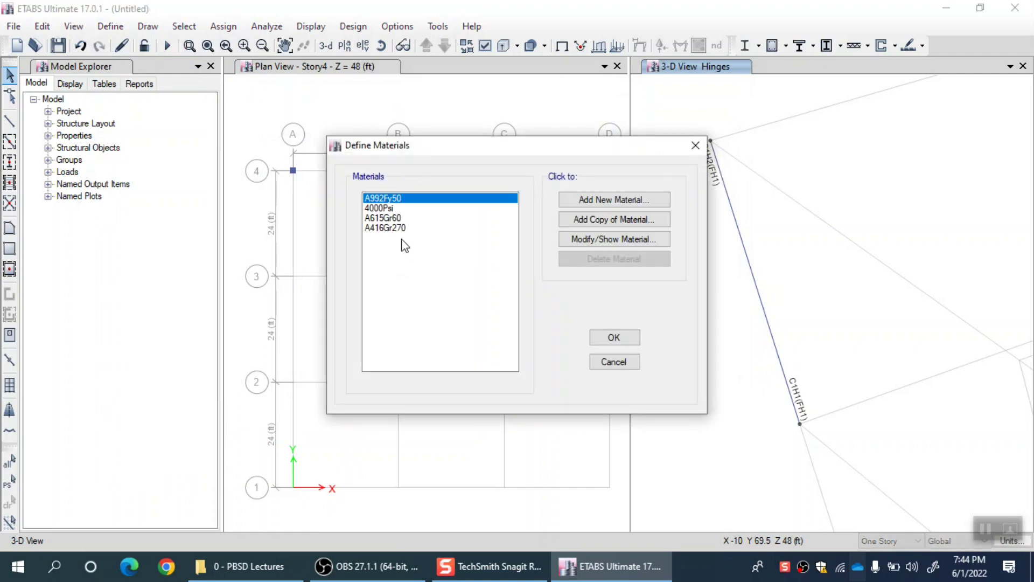
pyautogui.click(401, 209)
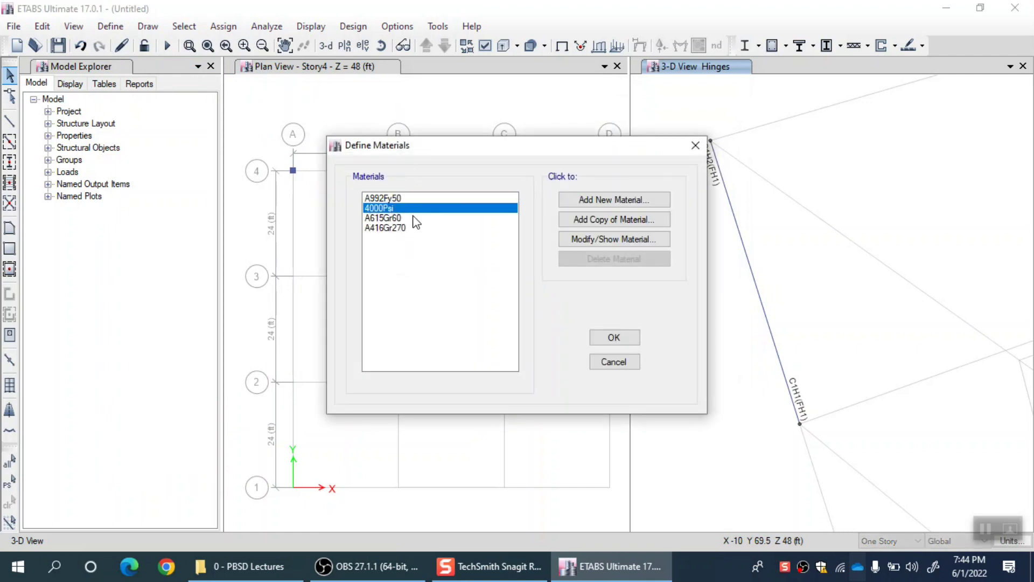
pyautogui.click(612, 239)
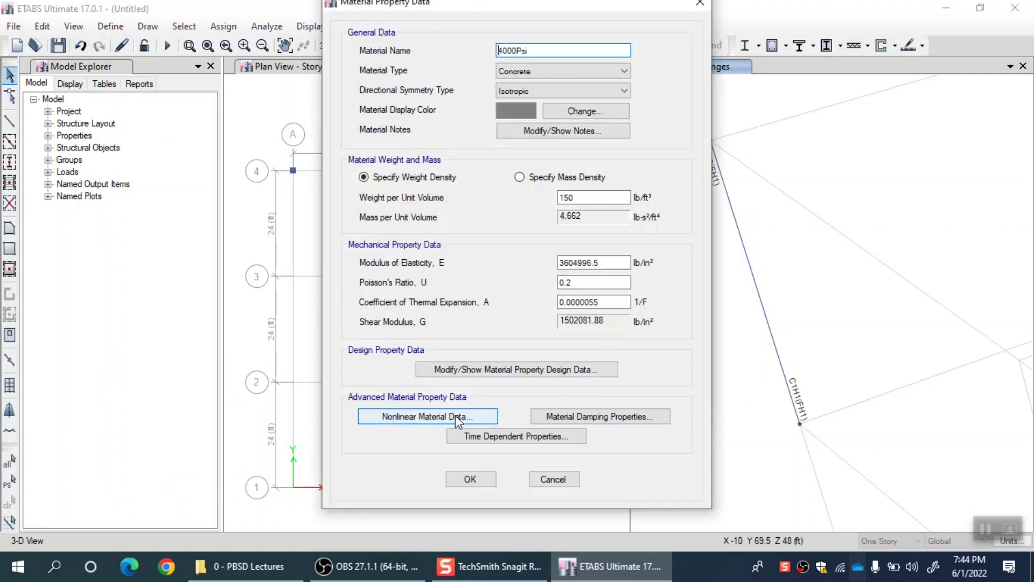
pyautogui.click(456, 418)
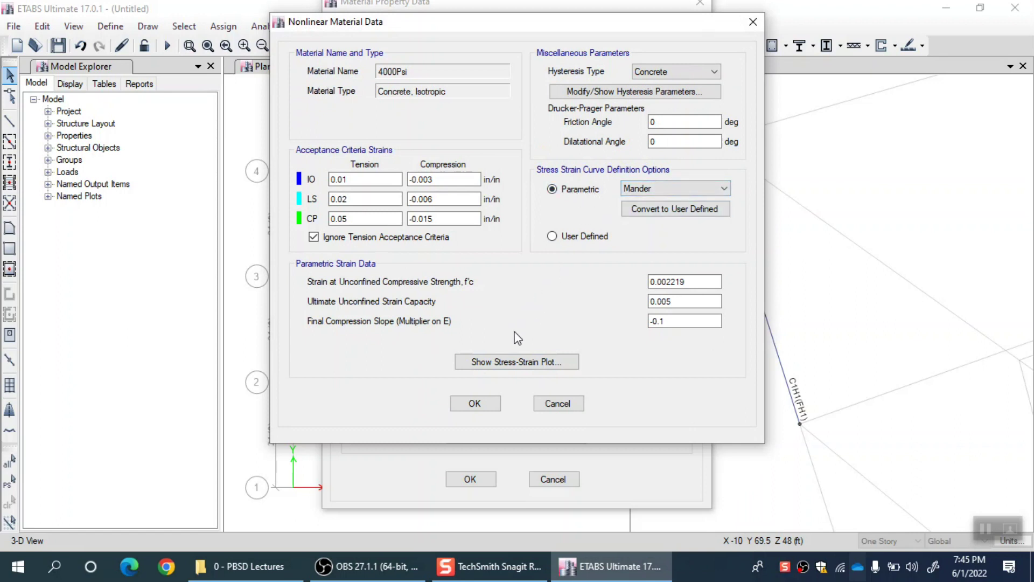
pyautogui.click(518, 360)
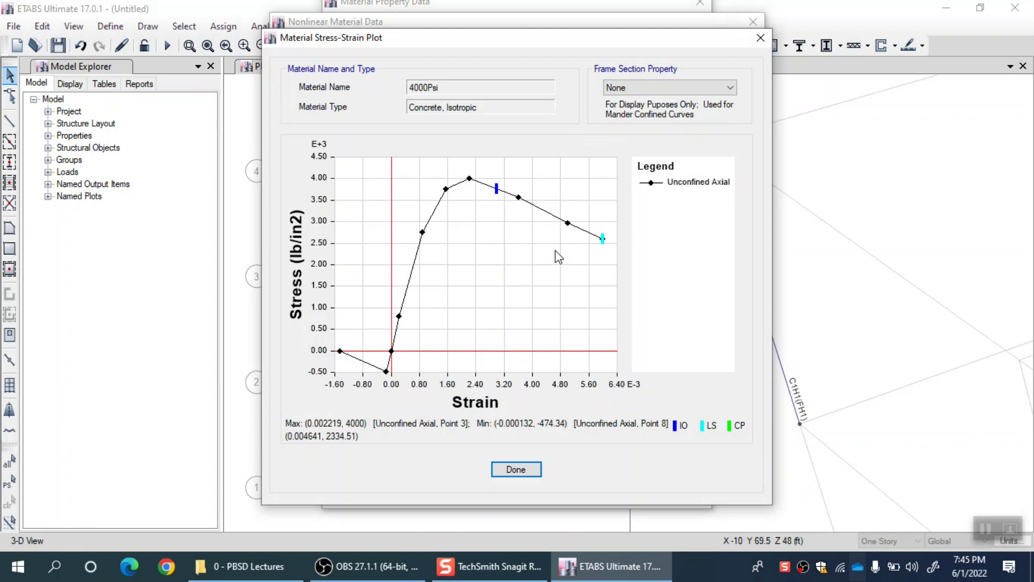
# - Plot the Mander confined curve for frame section ConcCol, compare it with the unconfined curve, and close the stress-strain plot
pyautogui.click(628, 87)
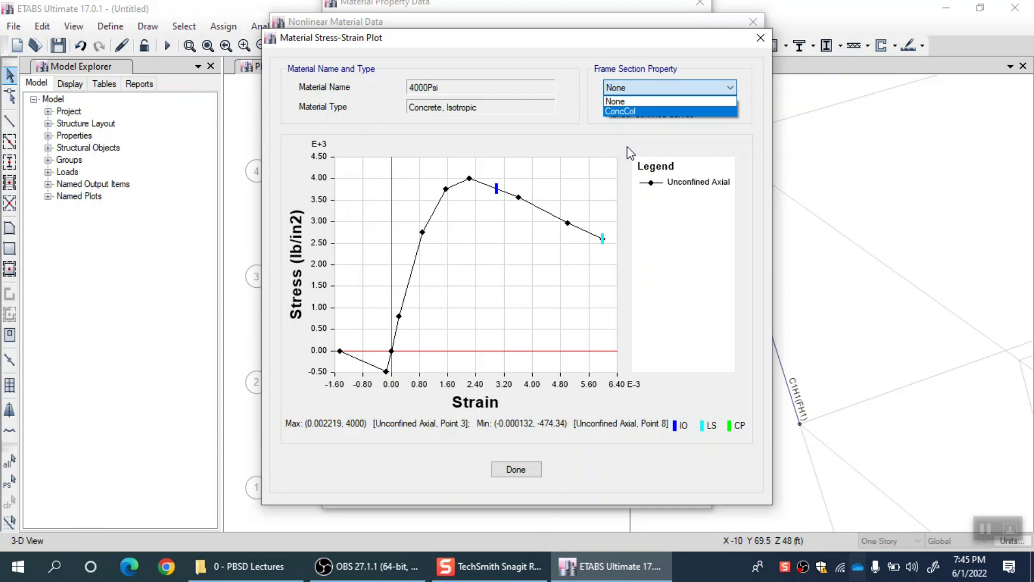
pyautogui.click(632, 113)
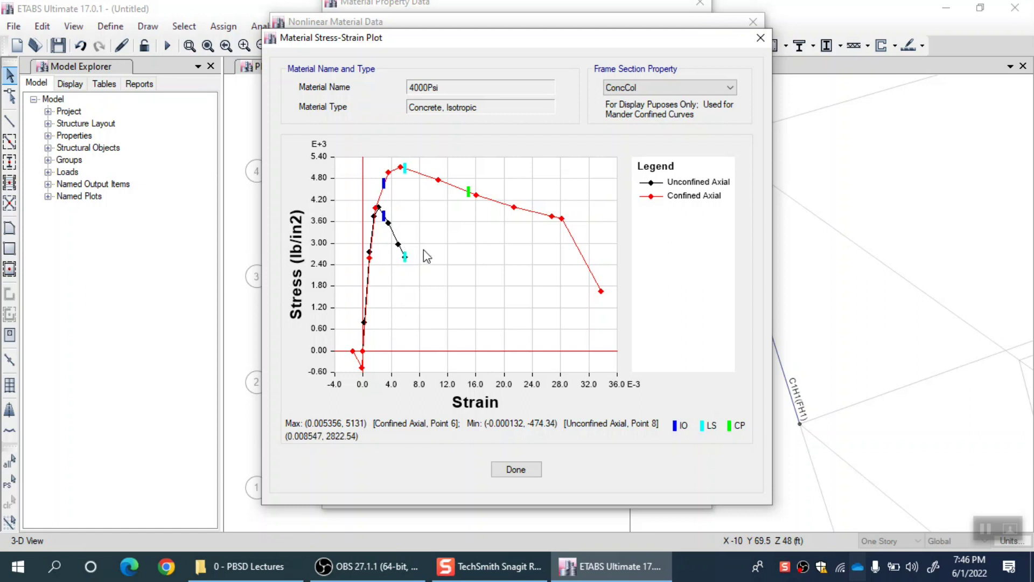
pyautogui.click(676, 91)
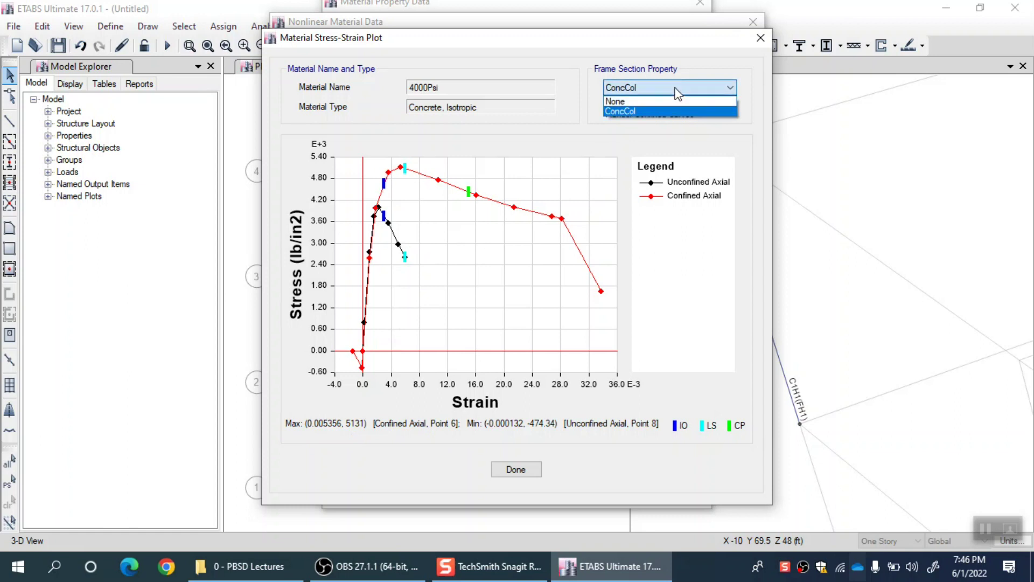
pyautogui.click(677, 91)
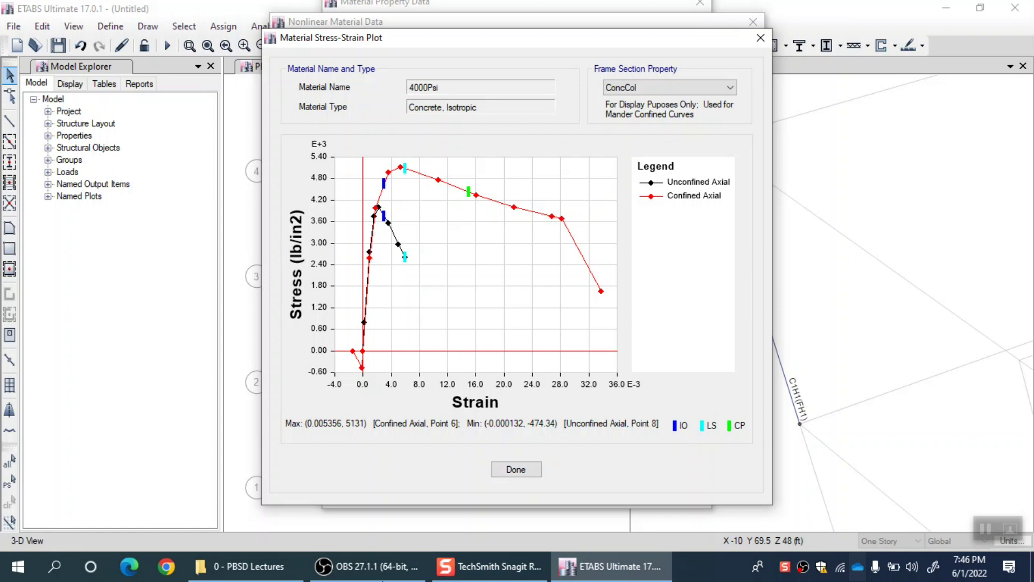
pyautogui.click(519, 472)
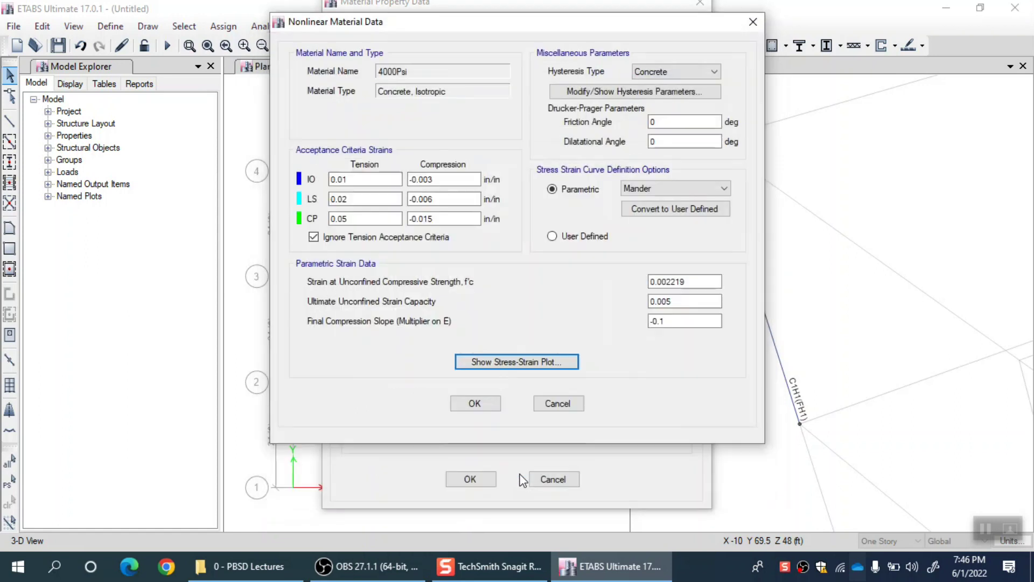